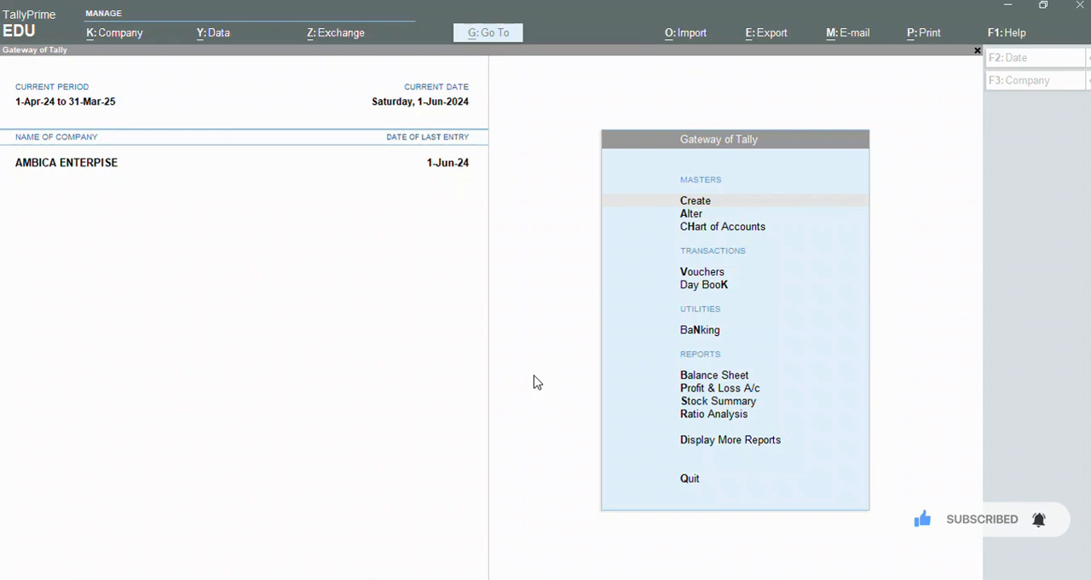
Step: Open voucher entry and start a new Credit Note voucher
{"action": "left_click", "coordinate": [533, 376]}
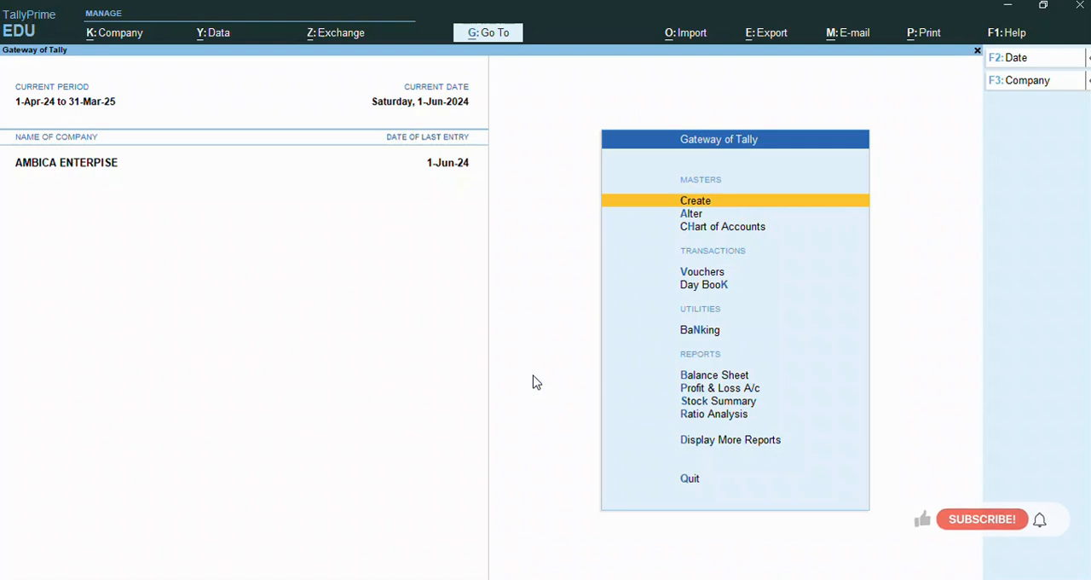
{"action": "key", "text": "Down"}
{"action": "key", "text": "Down"}
{"action": "key", "text": "Down"}
{"action": "key", "text": "Down"}
{"action": "key", "text": "Up"}
{"action": "key", "text": "Return"}
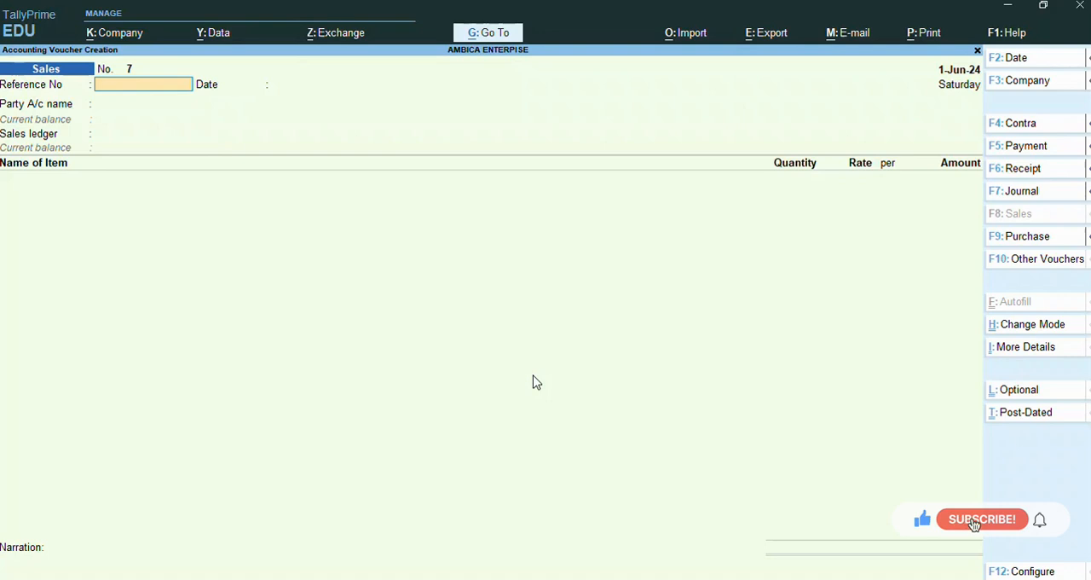
{"action": "key", "text": "ctrl"}
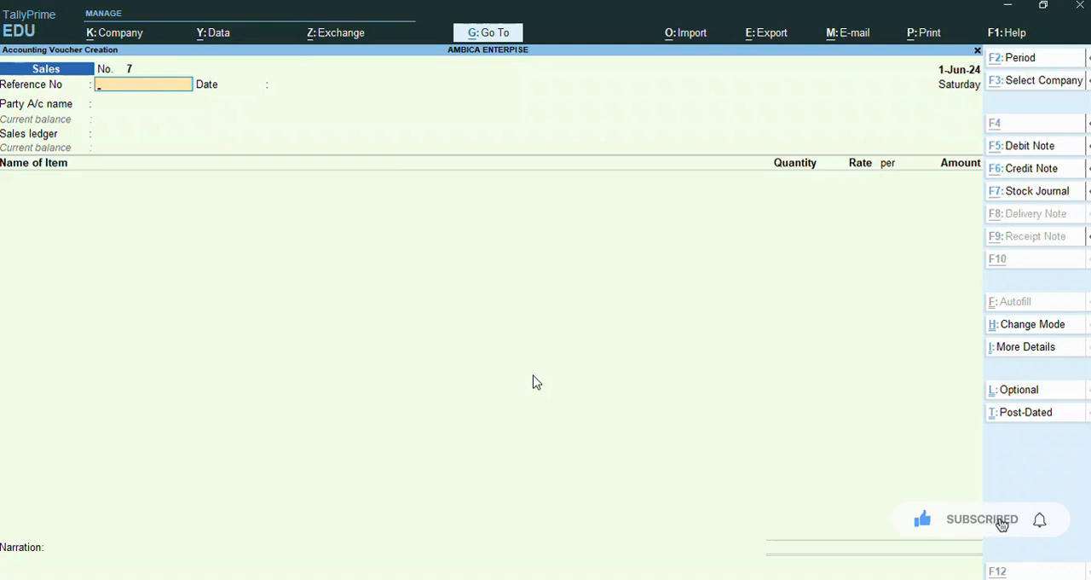
{"action": "left_click", "coordinate": [1048, 175]}
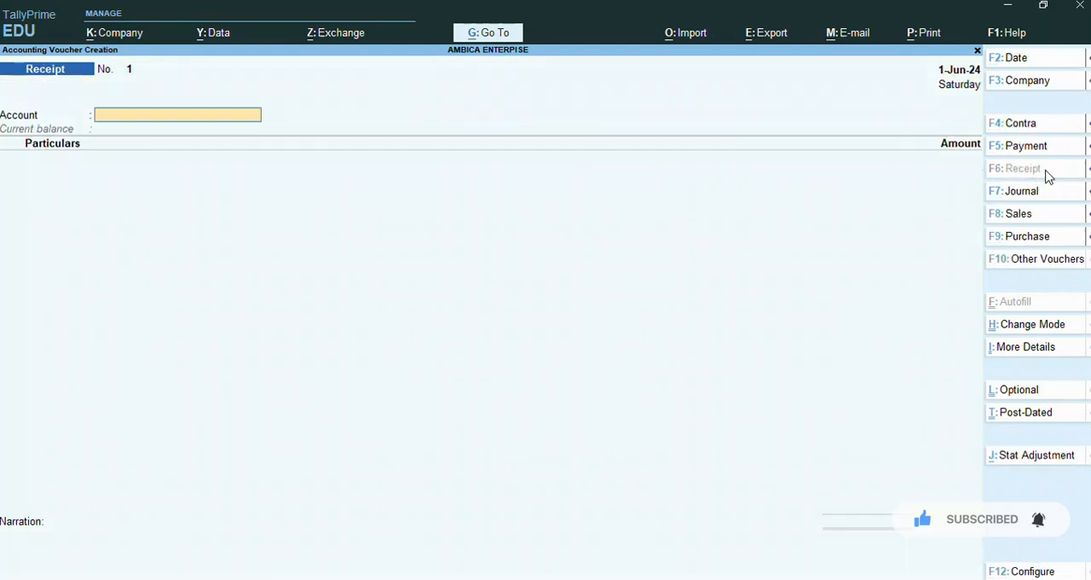
{"action": "key", "text": "alt"}
{"action": "left_click", "coordinate": [1048, 175]}
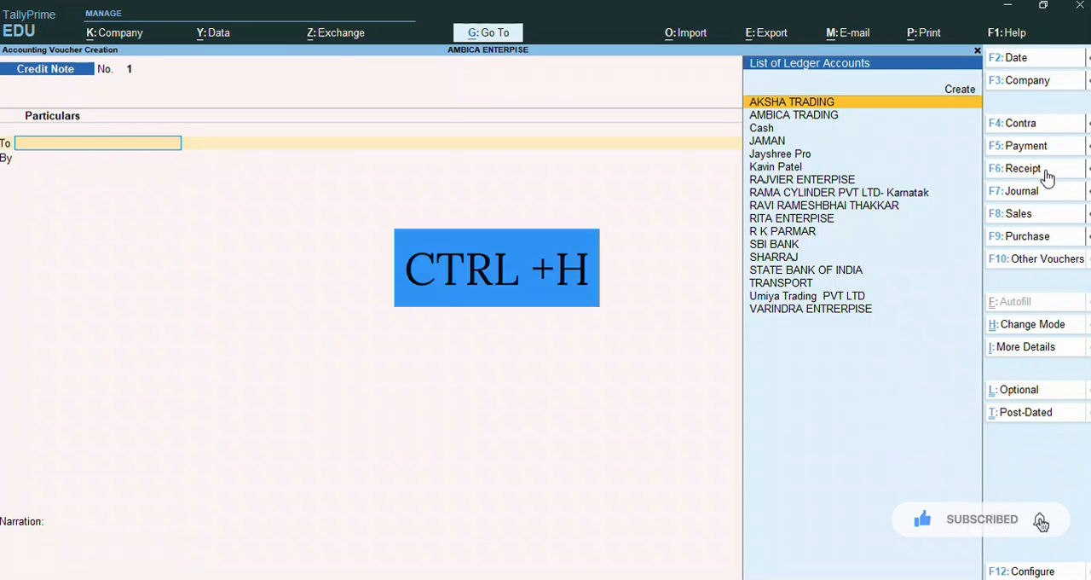
Step: Change the credit note's voucher mode to Item Invoice
{"action": "key", "text": "ctrl"}
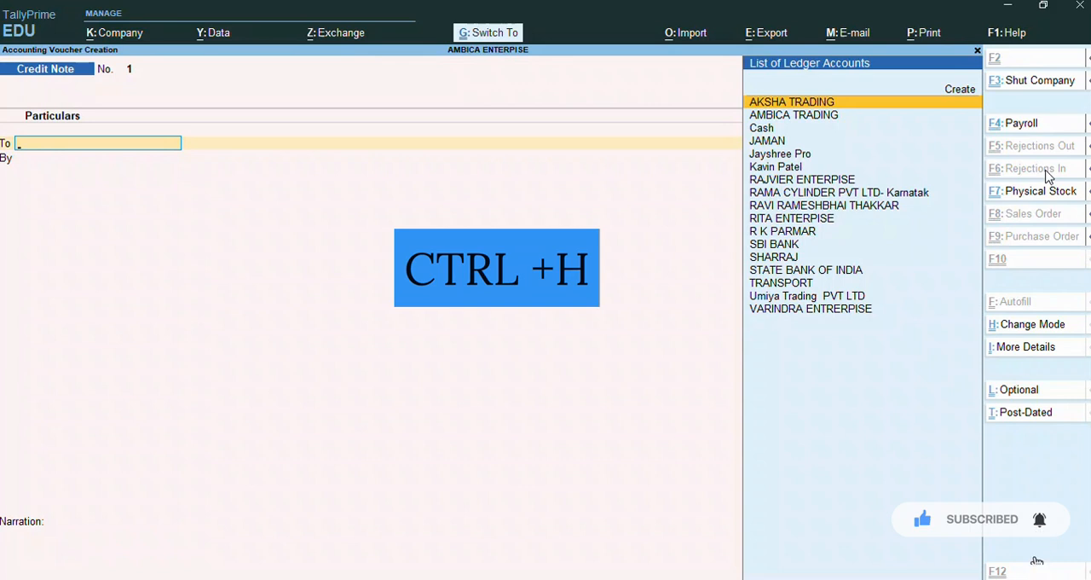
{"action": "key", "text": "ctrl+h"}
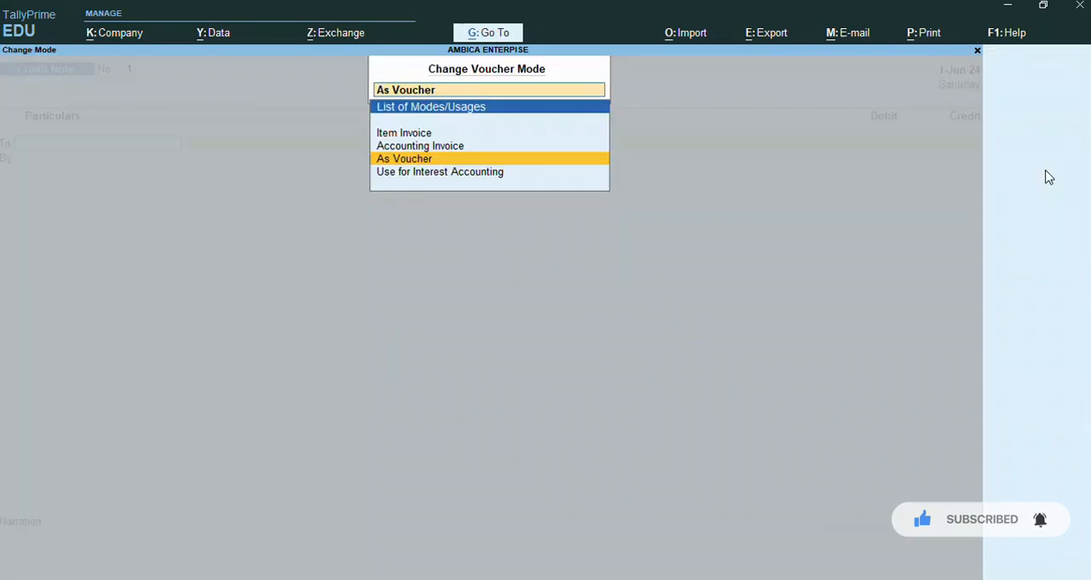
{"action": "key", "text": "Up"}
{"action": "key", "text": "Up"}
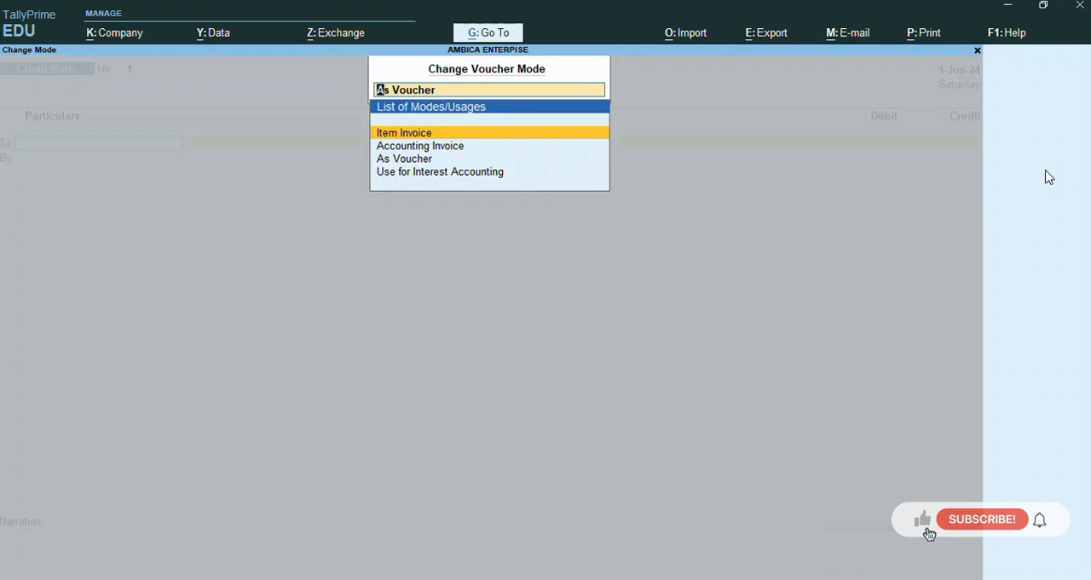
{"action": "key", "text": "Return"}
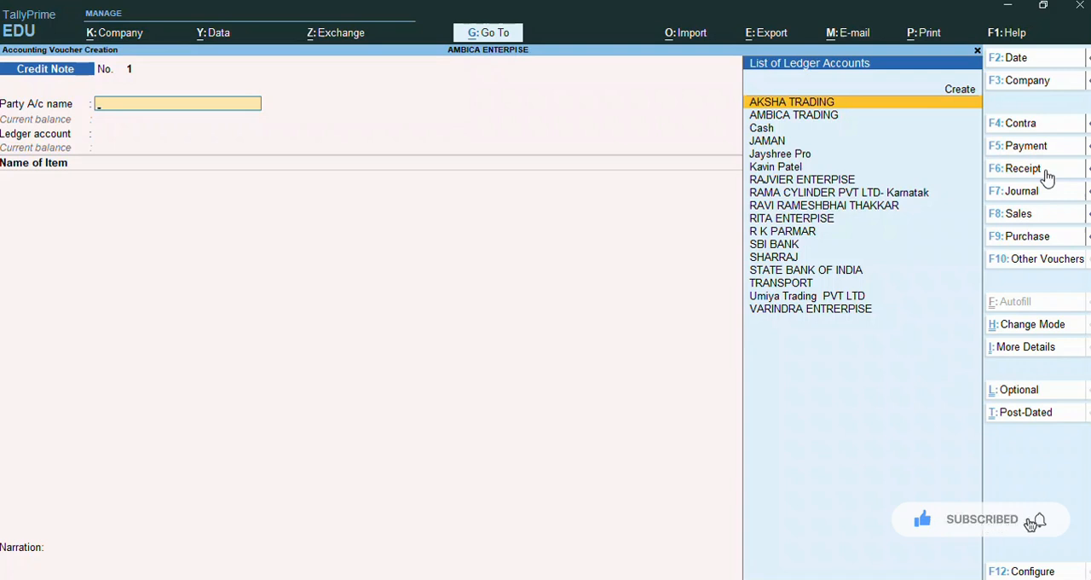
Step: Choose RITA ENTERPISE as the party, leave receipt and order details blank, and enter original invoice number 5 with date 1
{"action": "type", "text": "Rit"}
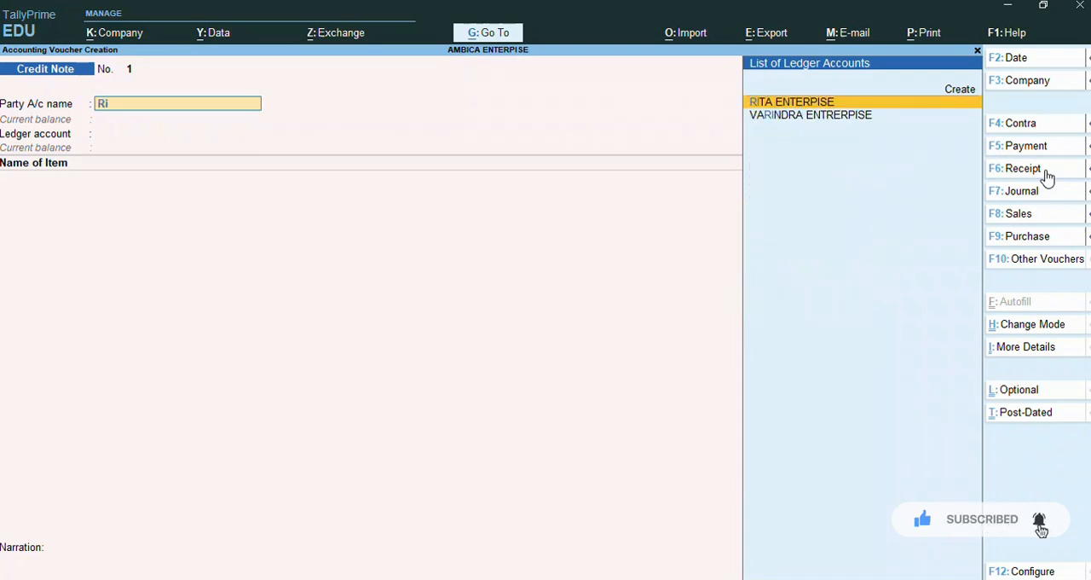
{"action": "key", "text": "Return"}
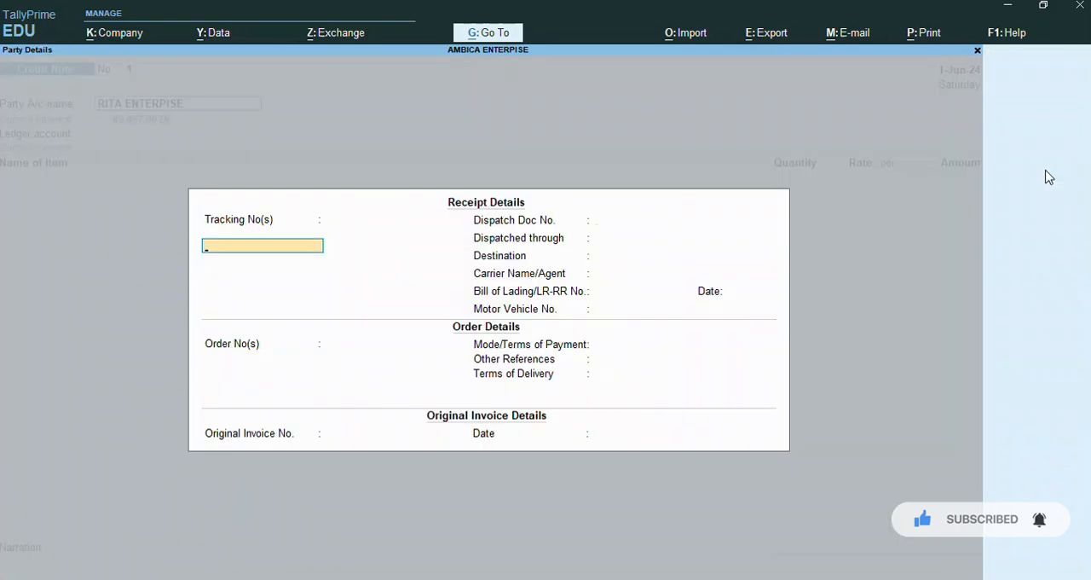
{"action": "key", "text": "Return"}
{"action": "key", "text": "Return"}
{"action": "key", "text": "Return"}
{"action": "key", "text": "Return"}
{"action": "key", "text": "Return"}
{"action": "key", "text": "Return"}
{"action": "key", "text": "Return"}
{"action": "key", "text": "Return"}
{"action": "key", "text": "Return"}
{"action": "key", "text": "Return"}
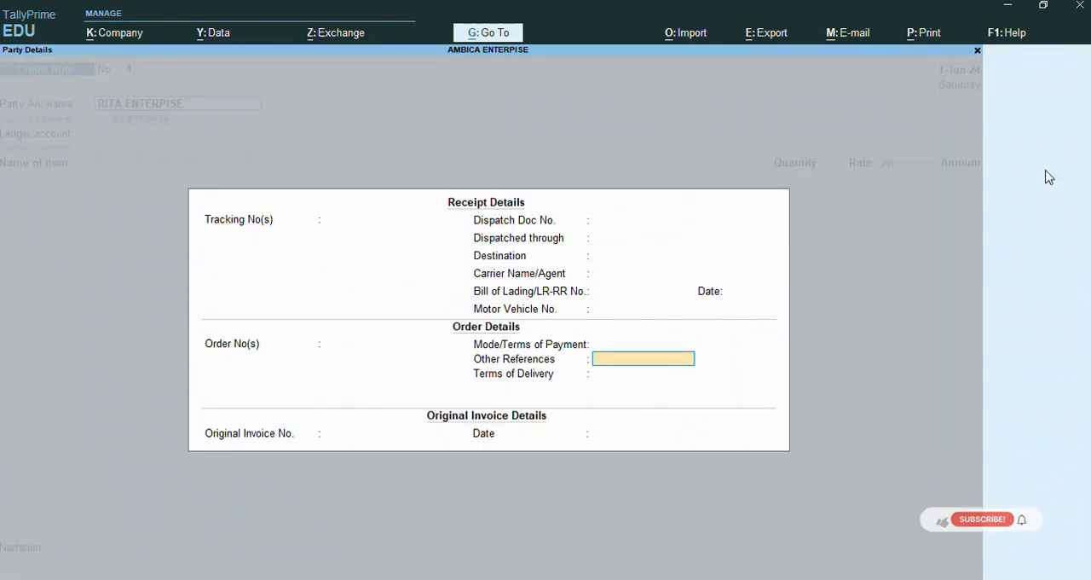
{"action": "key", "text": "Return"}
{"action": "key", "text": "Return"}
{"action": "type", "text": "5"}
{"action": "key", "text": "Return"}
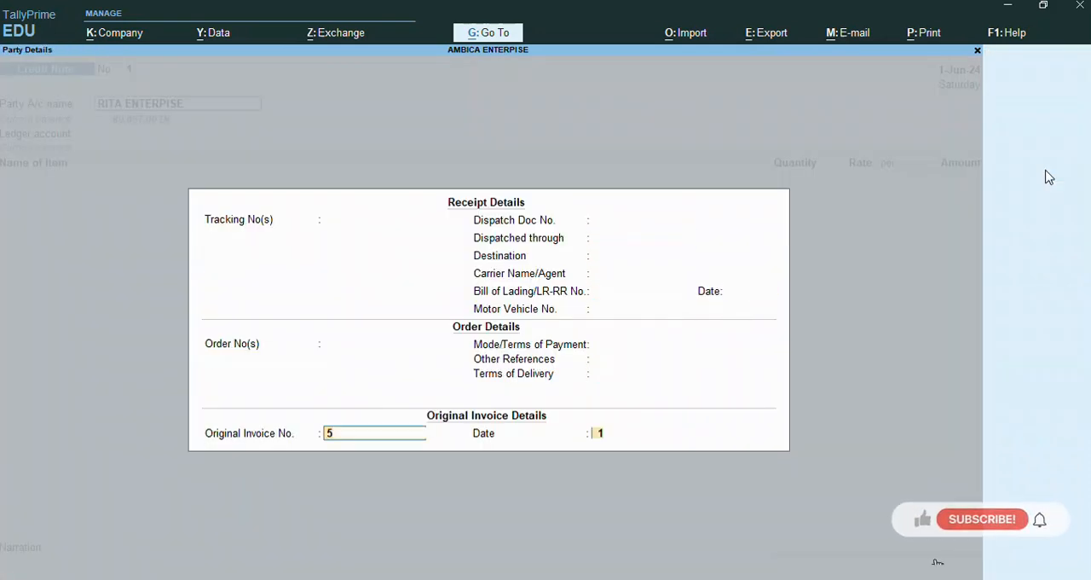
{"action": "type", "text": "1"}
{"action": "key", "text": "Return"}
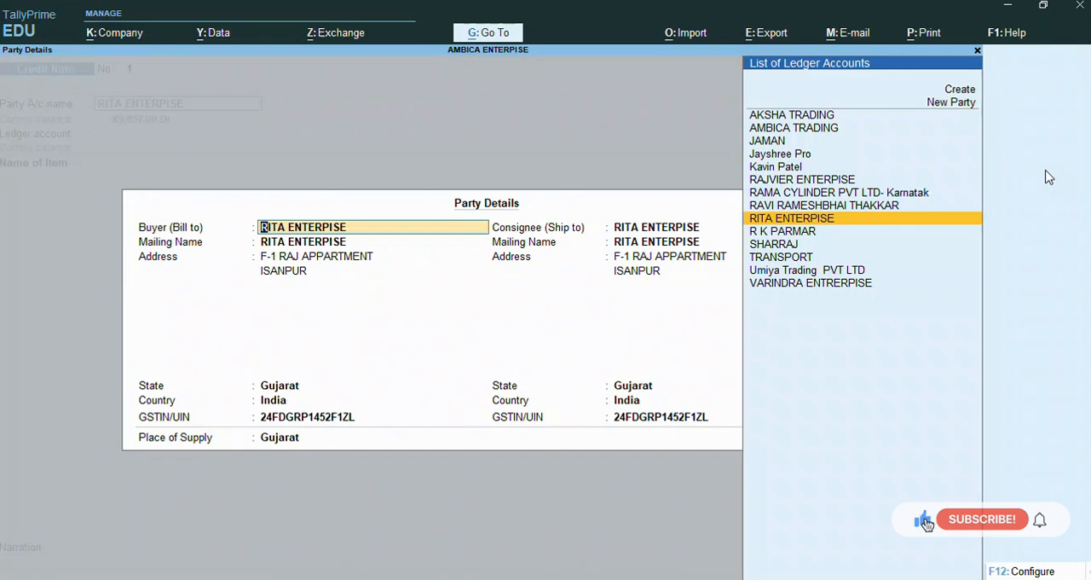
Step: Accept the default buyer and consignee details for the credit note's party
{"action": "key", "text": "Return"}
{"action": "key", "text": "Return"}
{"action": "key", "text": "Return"}
{"action": "key", "text": "Return"}
{"action": "key", "text": "Return"}
{"action": "key", "text": "Return"}
{"action": "key", "text": "Return"}
{"action": "key", "text": "Return"}
{"action": "key", "text": "Return"}
{"action": "key", "text": "Return"}
{"action": "key", "text": "Return"}
{"action": "key", "text": "Return"}
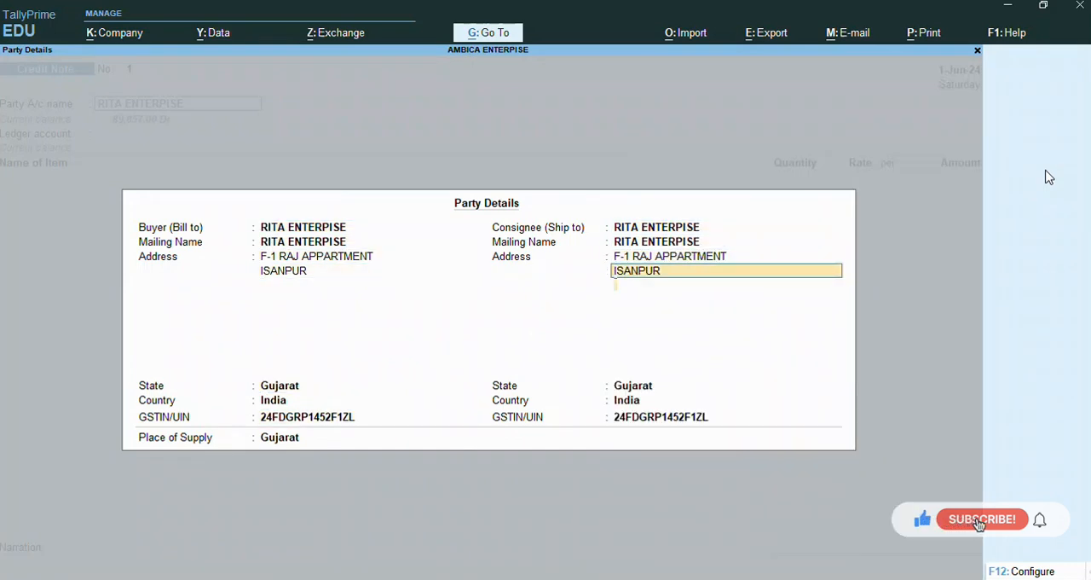
{"action": "key", "text": "Return"}
{"action": "key", "text": "Return"}
{"action": "key", "text": "Return"}
{"action": "key", "text": "Return"}
{"action": "key", "text": "Return"}
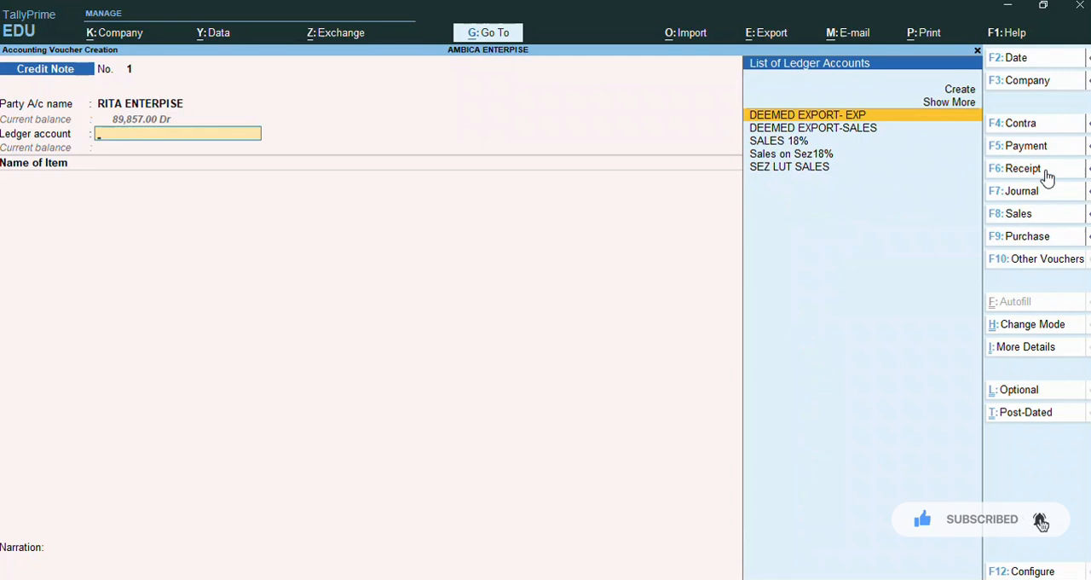
Step: Create a new ledger named Sales Return under Sales Accounts from the credit note's ledger account field, keeping GST applicable
{"action": "key", "text": "alt+c"}
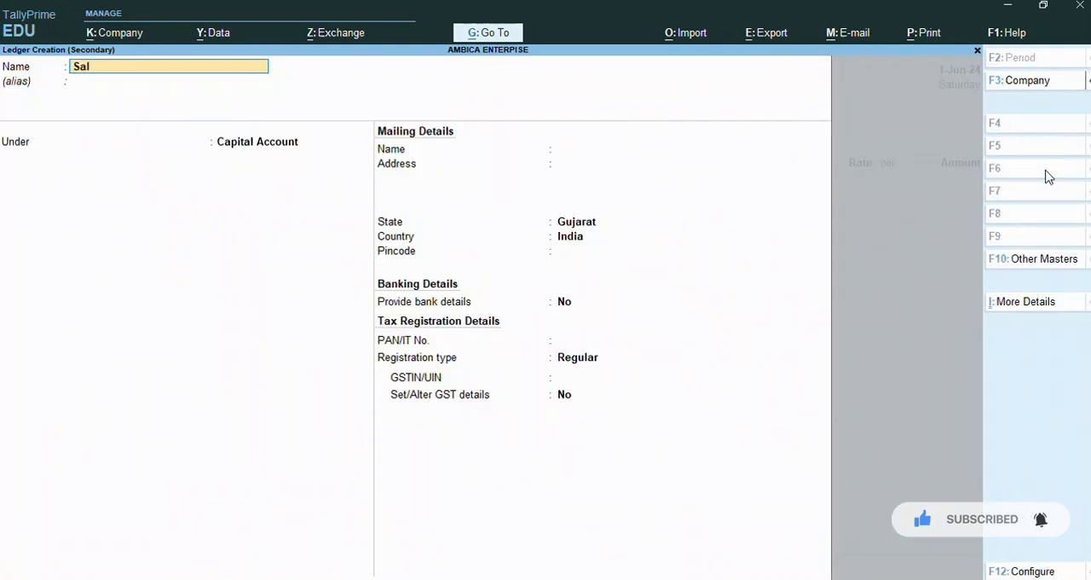
{"action": "type", "text": "Sales Return"}
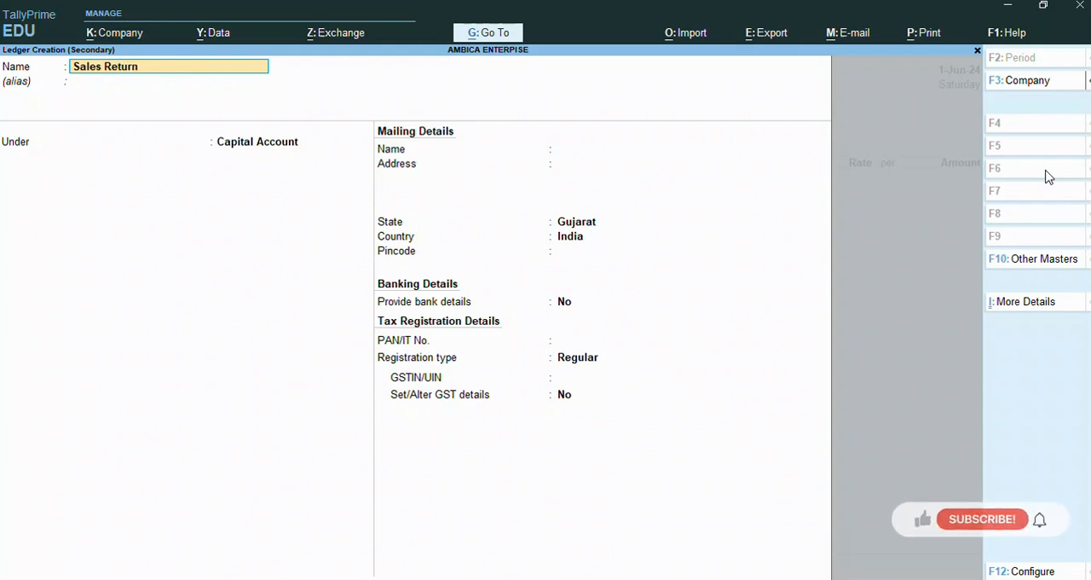
{"action": "key", "text": "Return"}
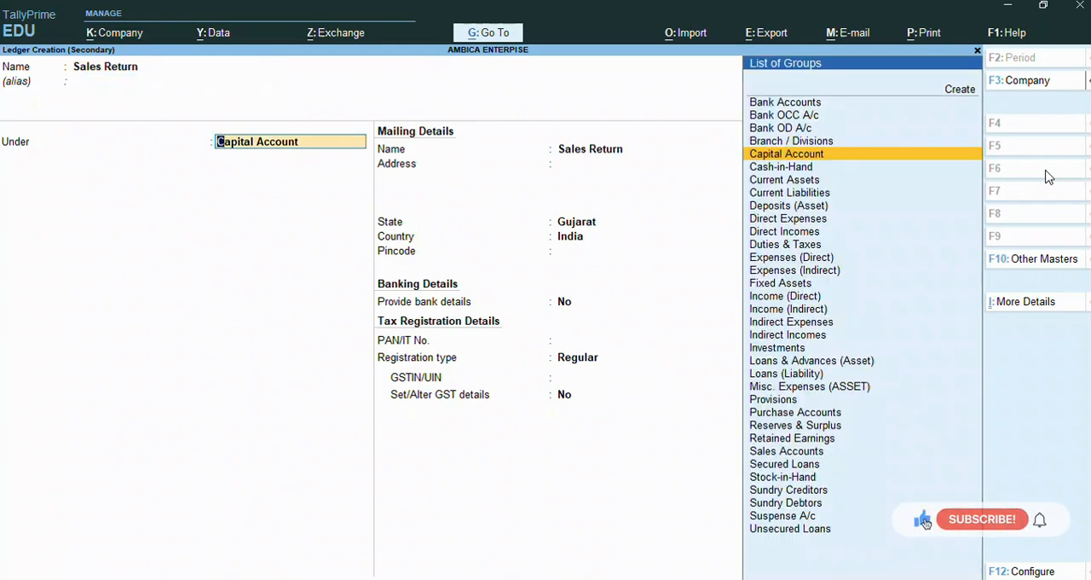
{"action": "type", "text": "Su"}
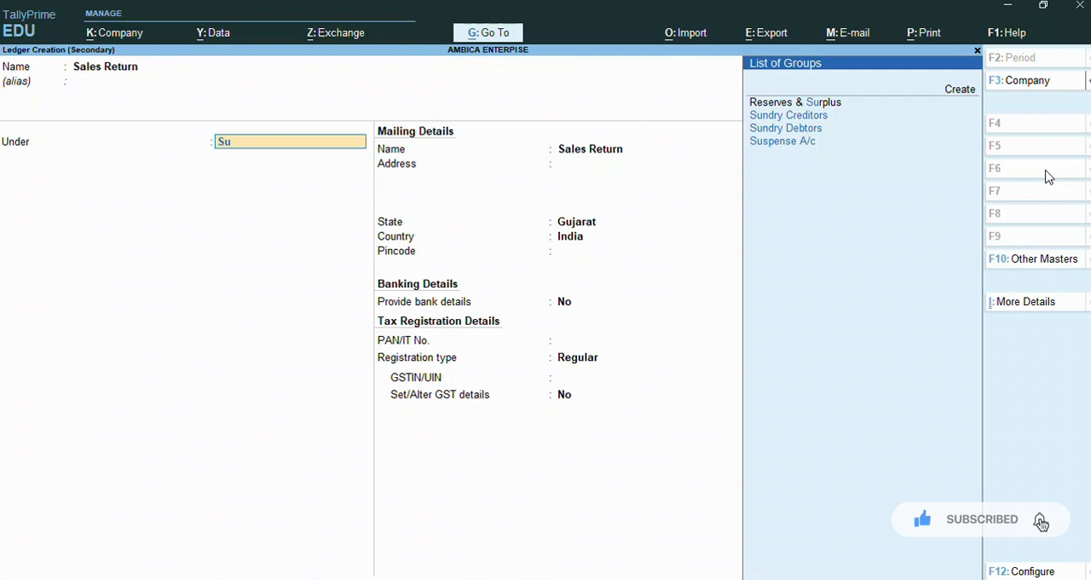
{"action": "key", "text": "BackSpace"}
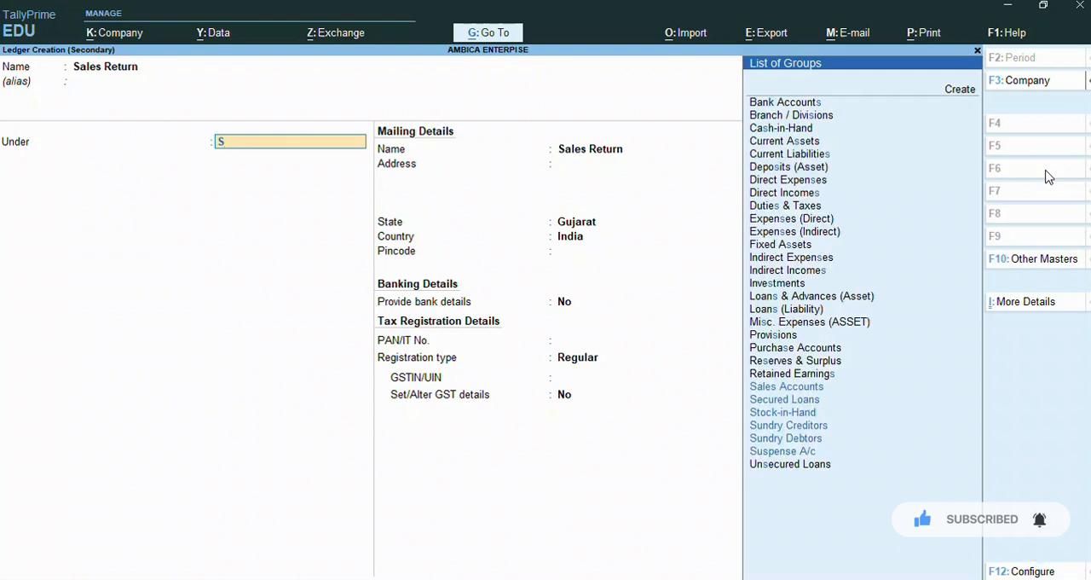
{"action": "type", "text": "a"}
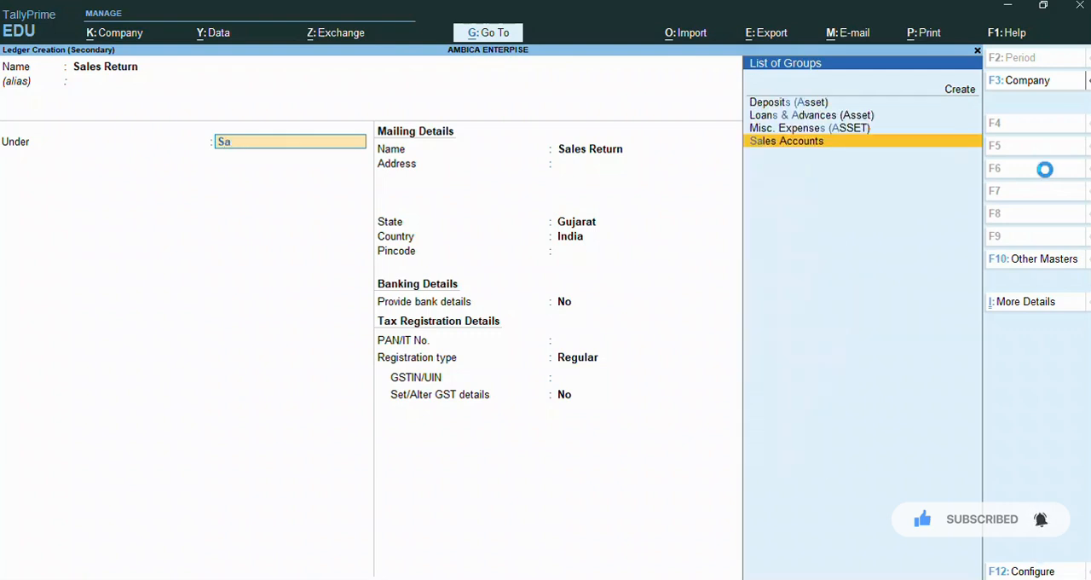
{"action": "key", "text": "Return"}
{"action": "key", "text": "Return"}
Step: Enable GST details for the Sales Return ledger, with Sales Taxable as the nature of transaction and an 18% integrated tax rate
{"action": "key", "text": "Return"}
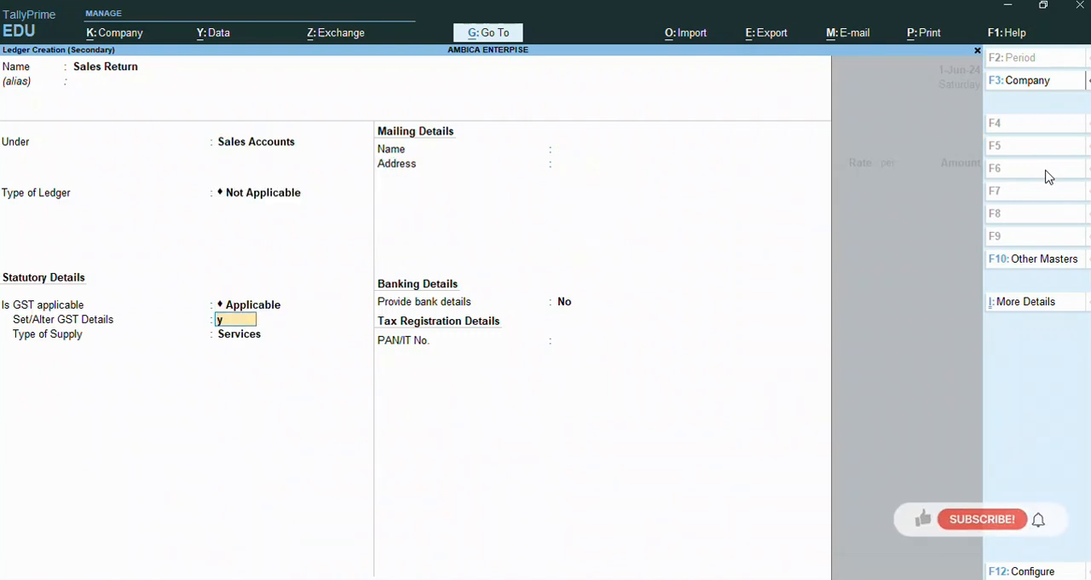
{"action": "key", "text": "y"}
{"action": "key", "text": "Return"}
{"action": "type", "text": "Sal"}
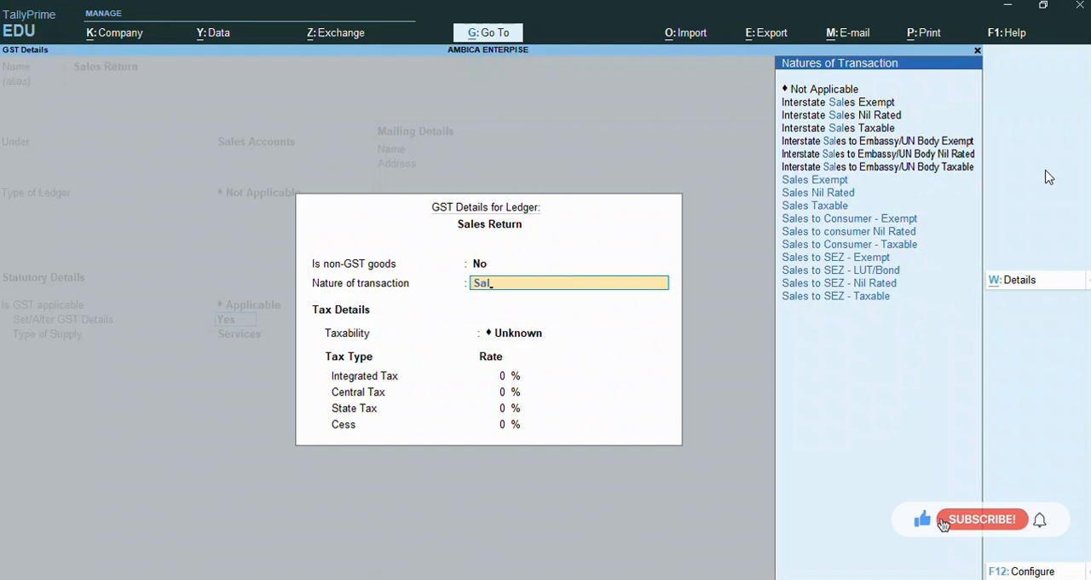
{"action": "key", "text": "Down"}
{"action": "key", "text": "Down"}
{"action": "key", "text": "Return"}
{"action": "type", "text": "18"}
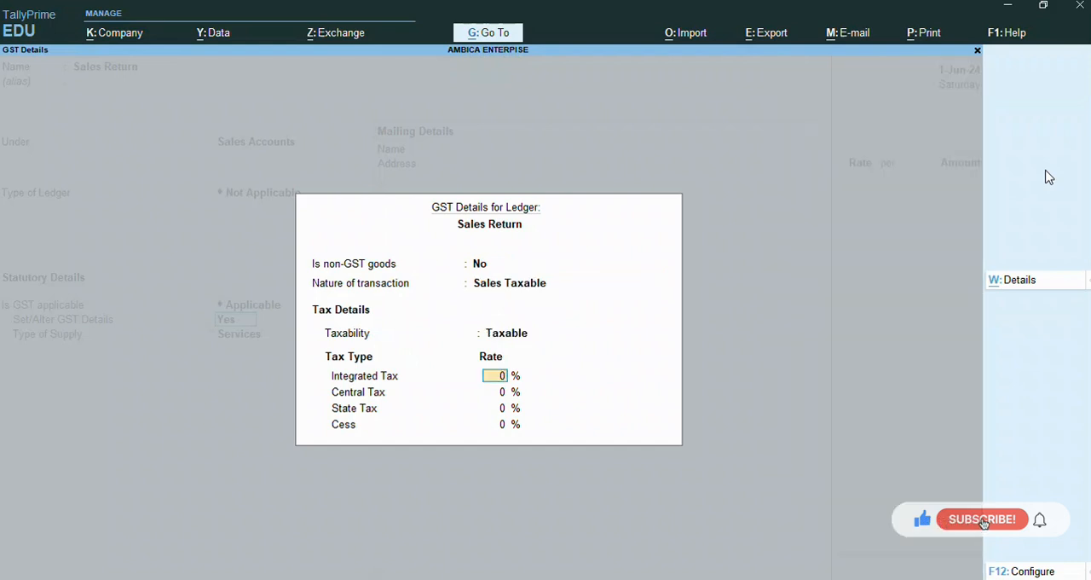
{"action": "key", "text": "Return"}
{"action": "key", "text": "Return"}
{"action": "key", "text": "Return"}
{"action": "key", "text": "Return"}
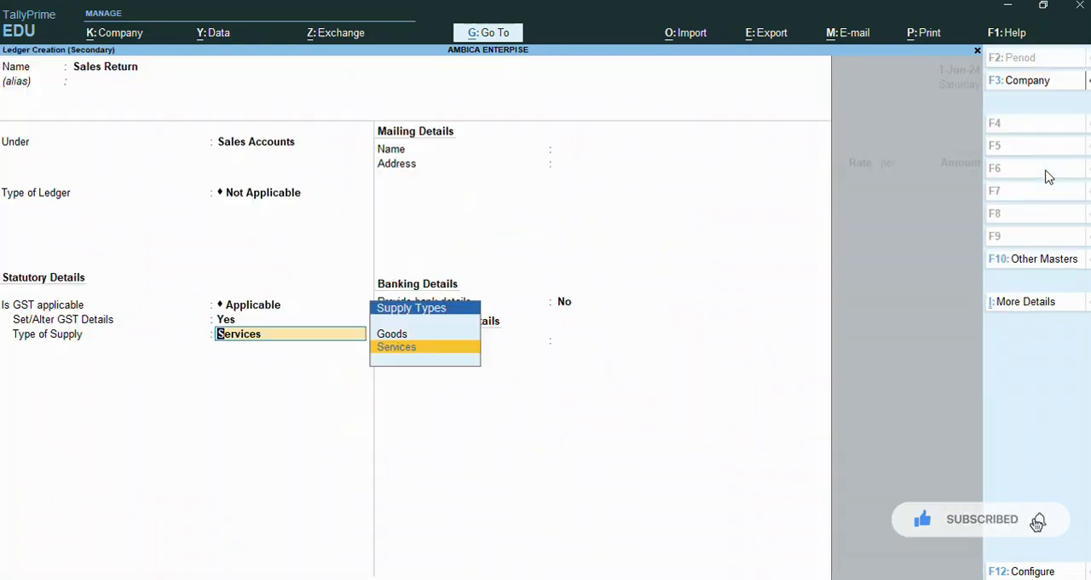
Step: Set the Sales Return ledger's type of supply to Goods and save the ledger
{"action": "key", "text": "Up"}
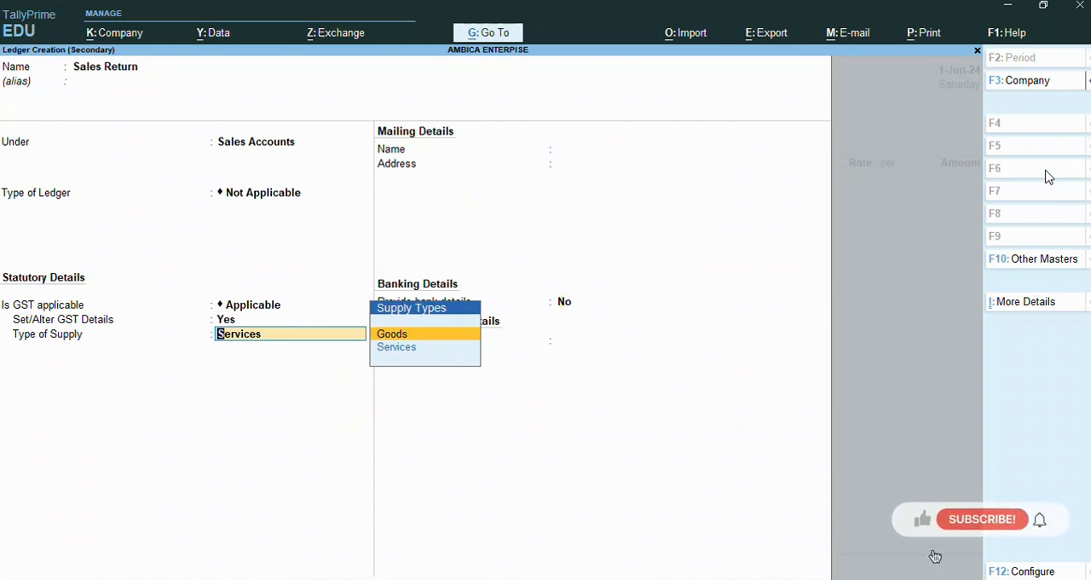
{"action": "key", "text": "Return"}
{"action": "key", "text": "Return"}
{"action": "key", "text": "Return"}
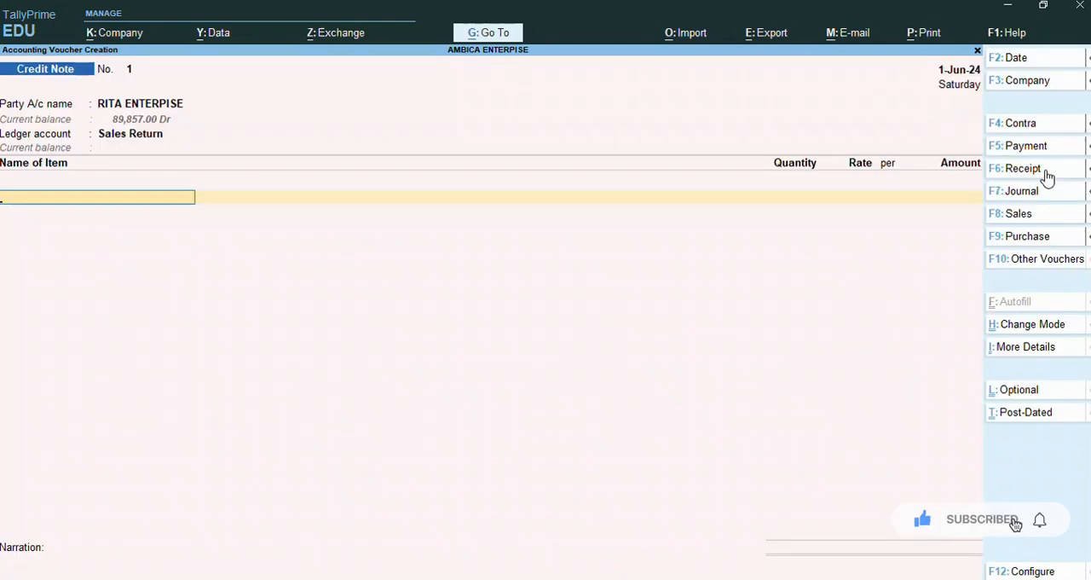
Step: Add the 16" LGMONITOR item to the credit note with quantity 2 PCS at a rate of 5,000
{"action": "type", "text": "16"}
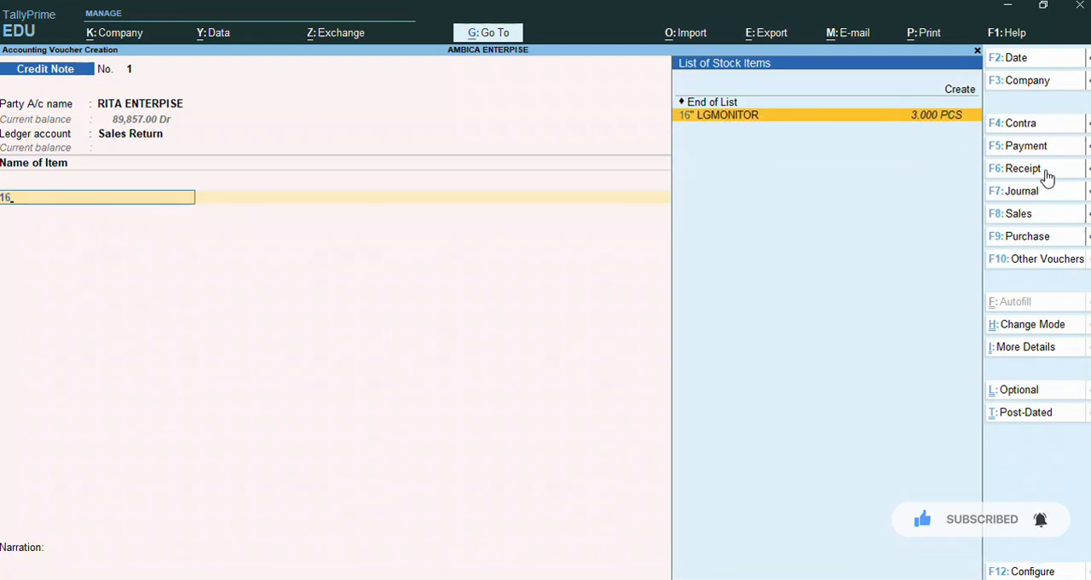
{"action": "key", "text": "Return"}
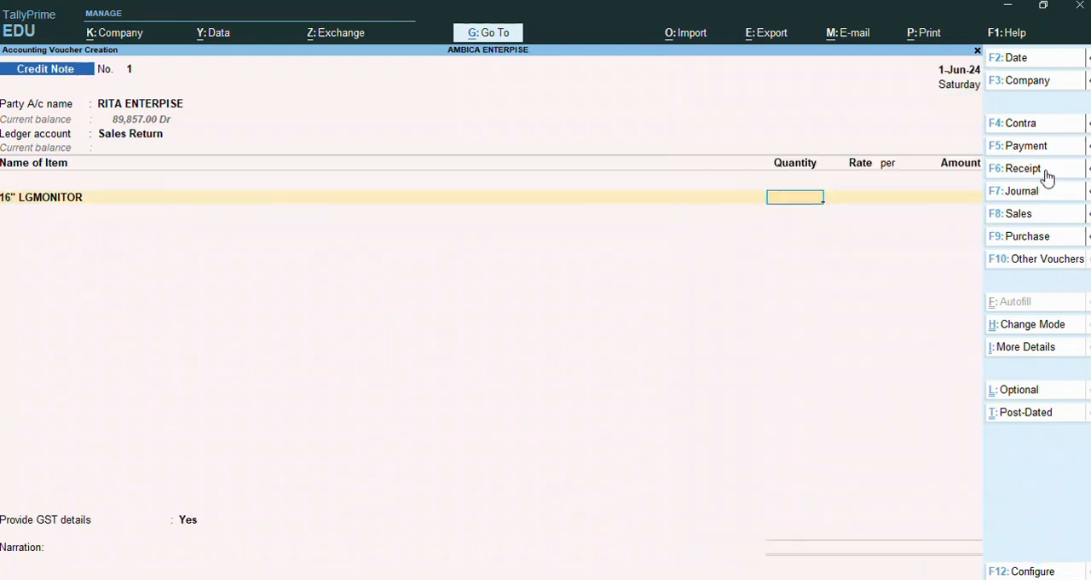
{"action": "type", "text": "2"}
{"action": "key", "text": "Return"}
{"action": "key", "text": "Return"}
{"action": "key", "text": "Return"}
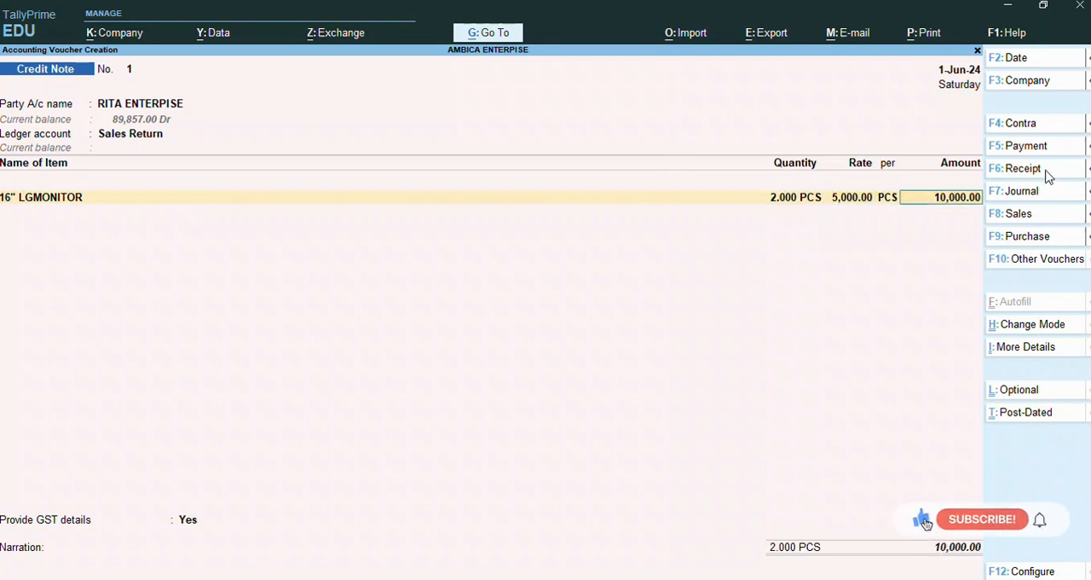
{"action": "key", "text": "Return"}
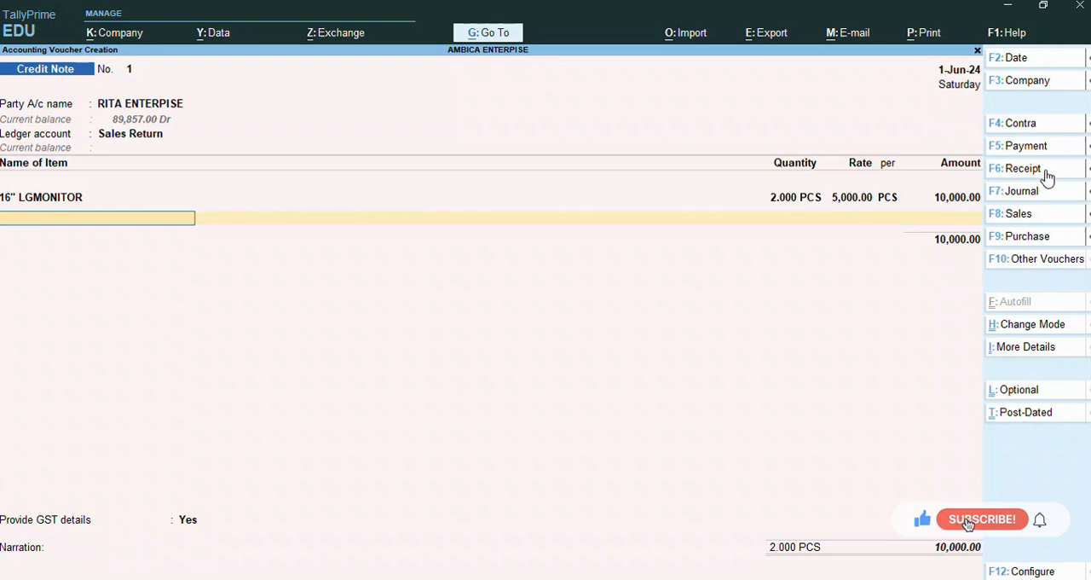
Step: Add the 19" SAMSUNG MONITOR item with quantity 1 PCS at a rate of 3,500
{"action": "type", "text": "19"}
{"action": "key", "text": "Return"}
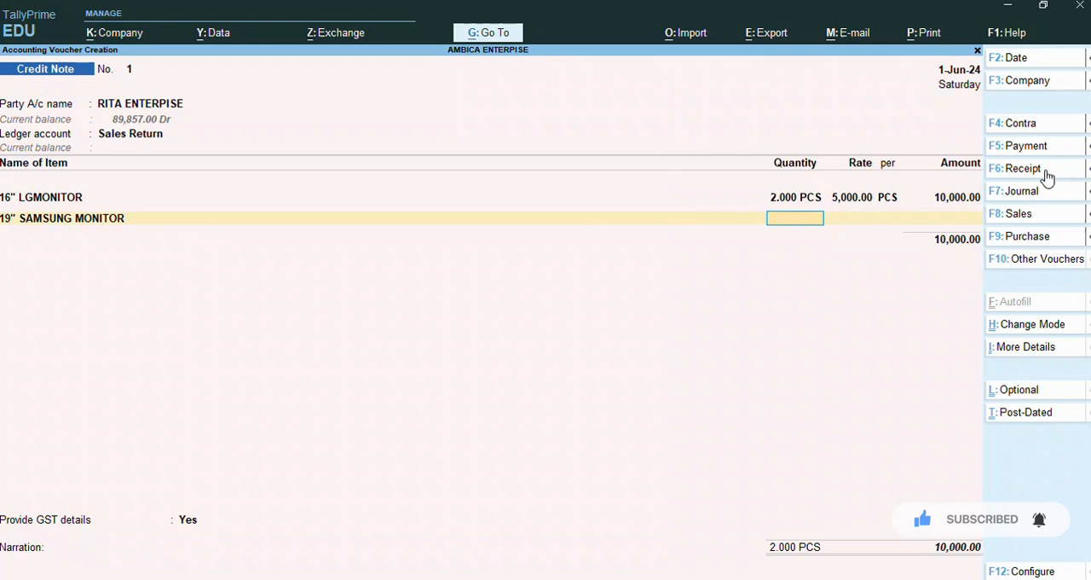
{"action": "type", "text": "1"}
{"action": "key", "text": "Return"}
{"action": "type", "text": "3500"}
{"action": "key", "text": "Return"}
{"action": "key", "text": "Return"}
{"action": "key", "text": "Return"}
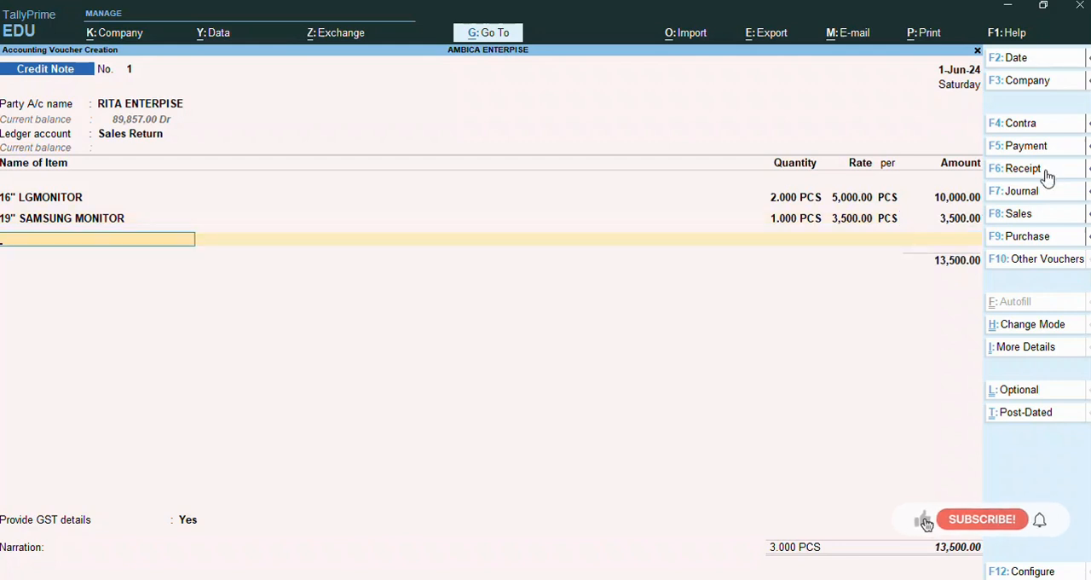
Step: Add the CABINET WITH SMPS item to the credit note with quantity 1 PCS at a rate of 1,500
{"action": "type", "text": "Smps"}
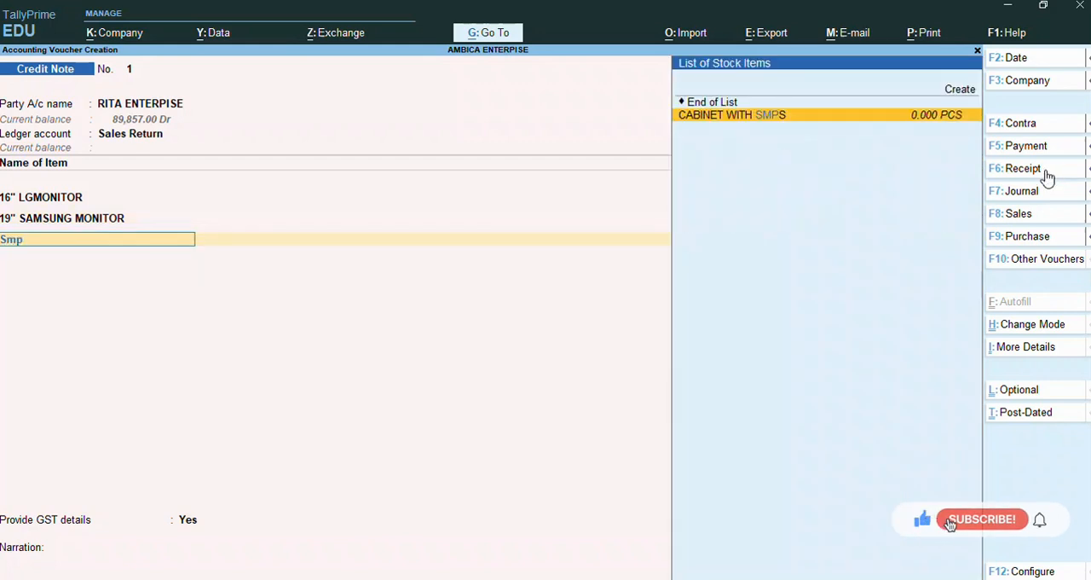
{"action": "key", "text": "Return"}
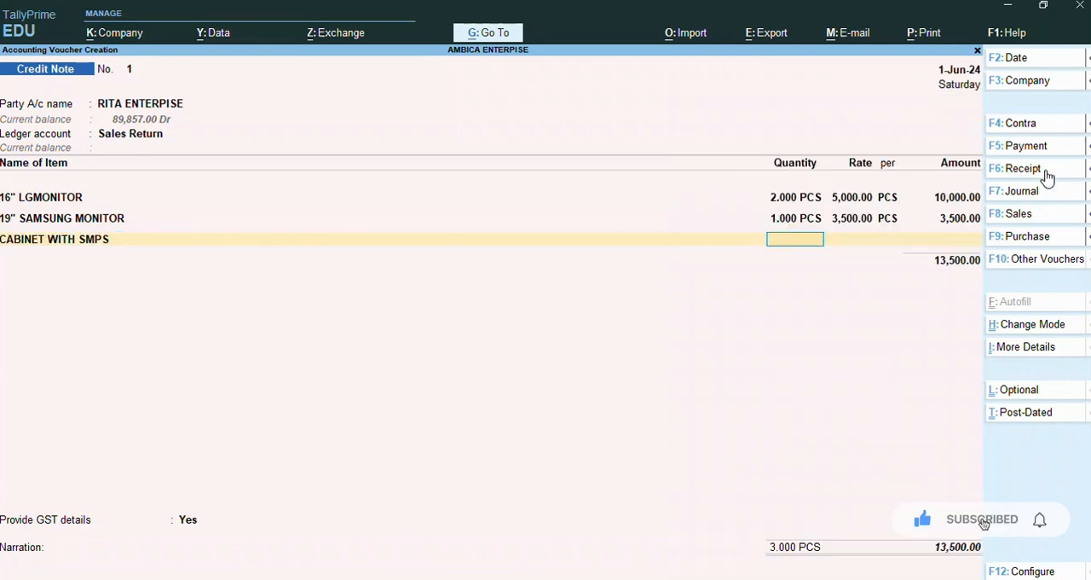
{"action": "type", "text": "1"}
{"action": "key", "text": "Return"}
{"action": "key", "text": "Return"}
{"action": "key", "text": "Return"}
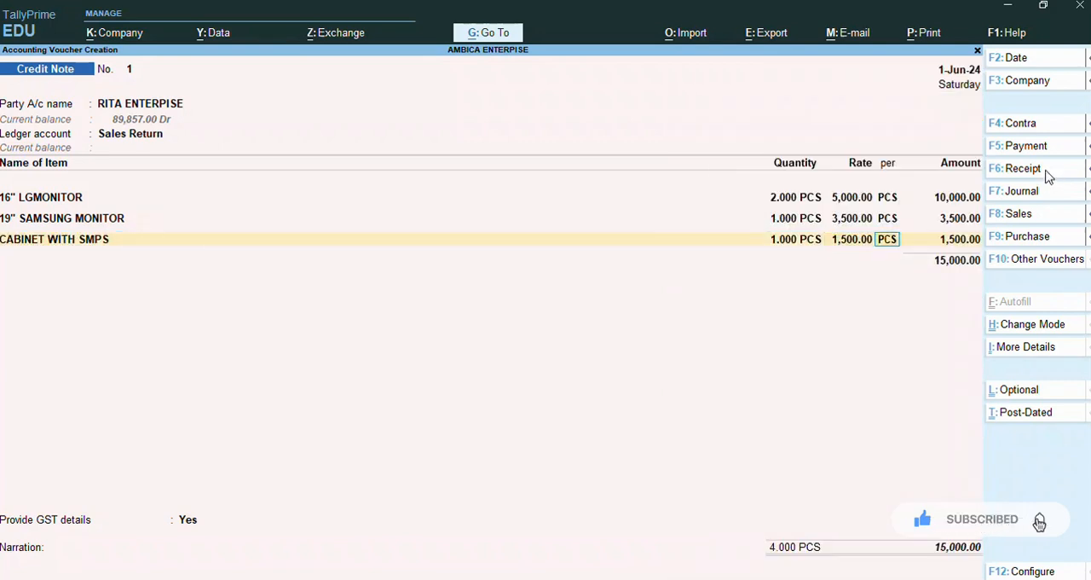
{"action": "key", "text": "Return"}
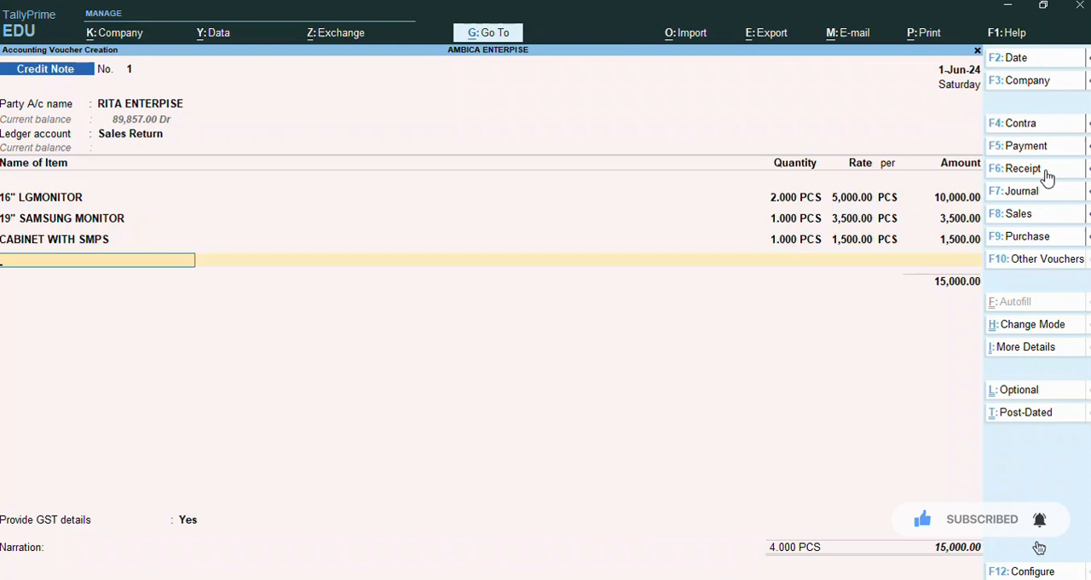
Step: Add the PEN DRIVE item to the credit note with quantity 1 PCS at a rate of 750
{"action": "type", "text": "pe"}
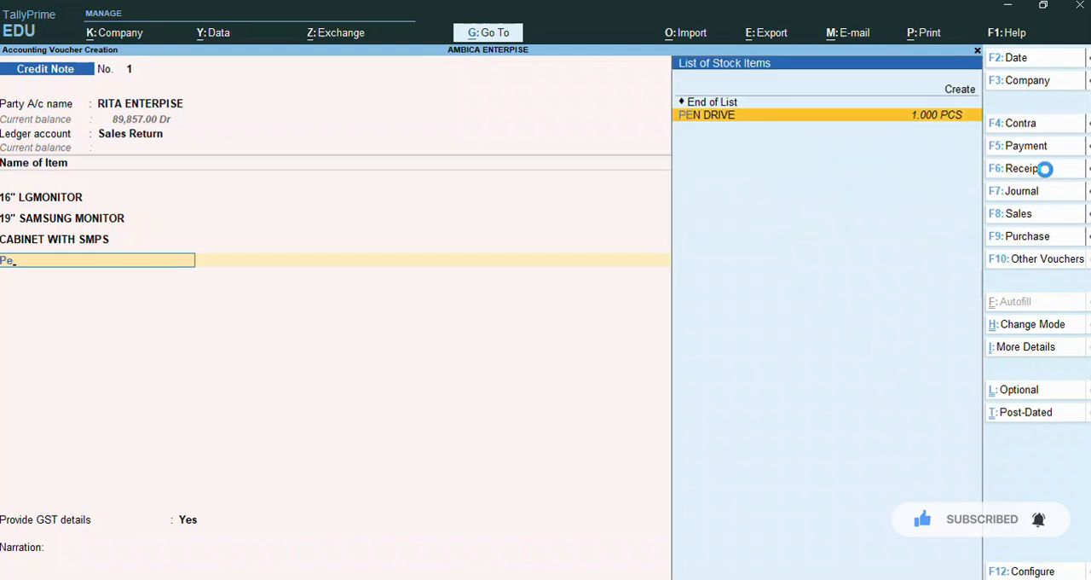
{"action": "key", "text": "Return"}
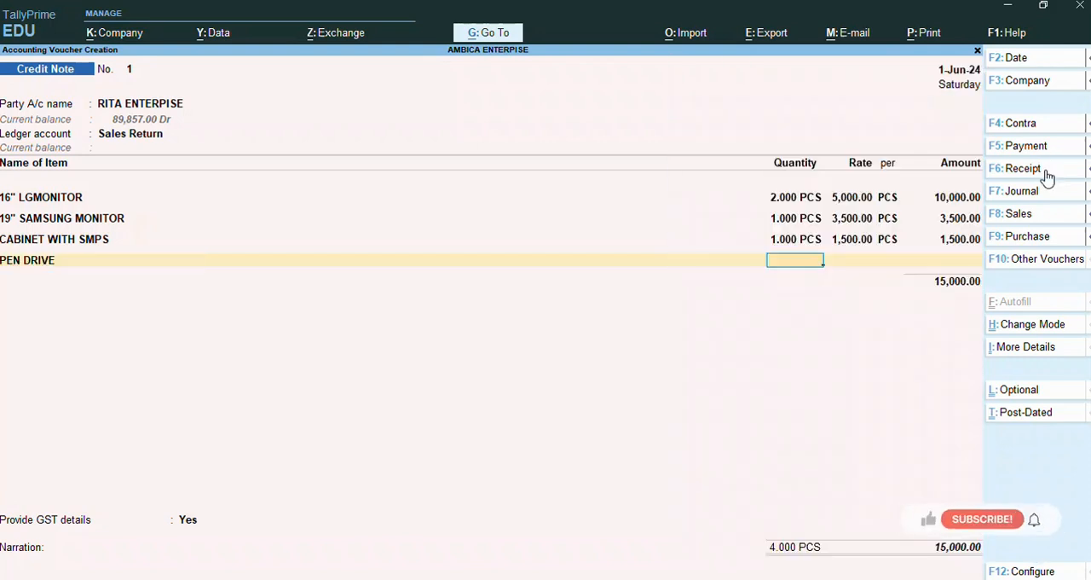
{"action": "type", "text": "1"}
{"action": "key", "text": "Return"}
{"action": "key", "text": "Return"}
{"action": "key", "text": "Return"}
{"action": "key", "text": "Return"}
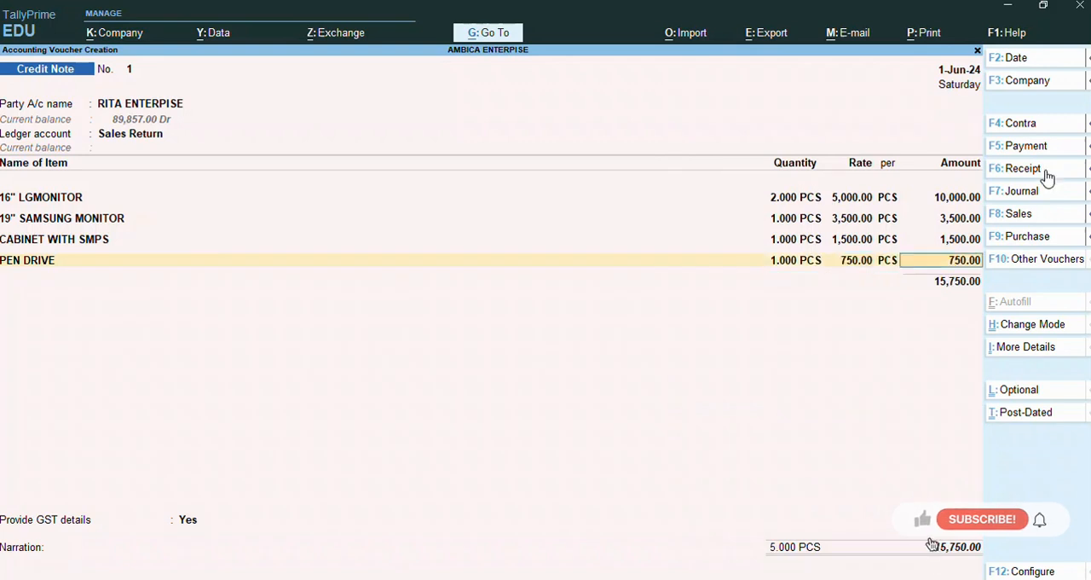
{"action": "key", "text": "Return"}
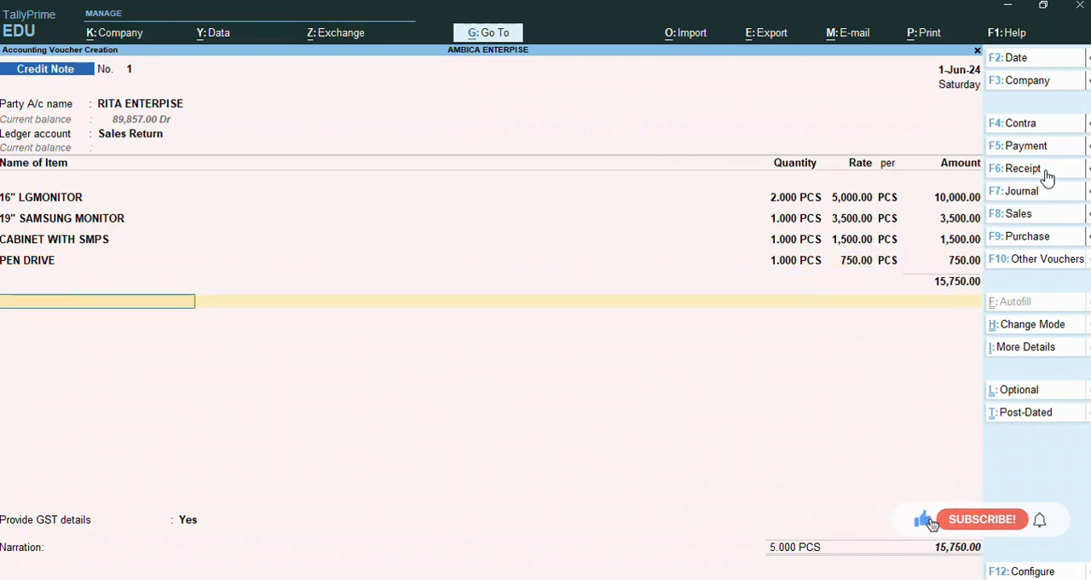
Step: Add the CGST and SGST ledgers to the credit note, each at 9%
{"action": "type", "text": "C"}
{"action": "key", "text": "Return"}
{"action": "key", "text": "Return"}
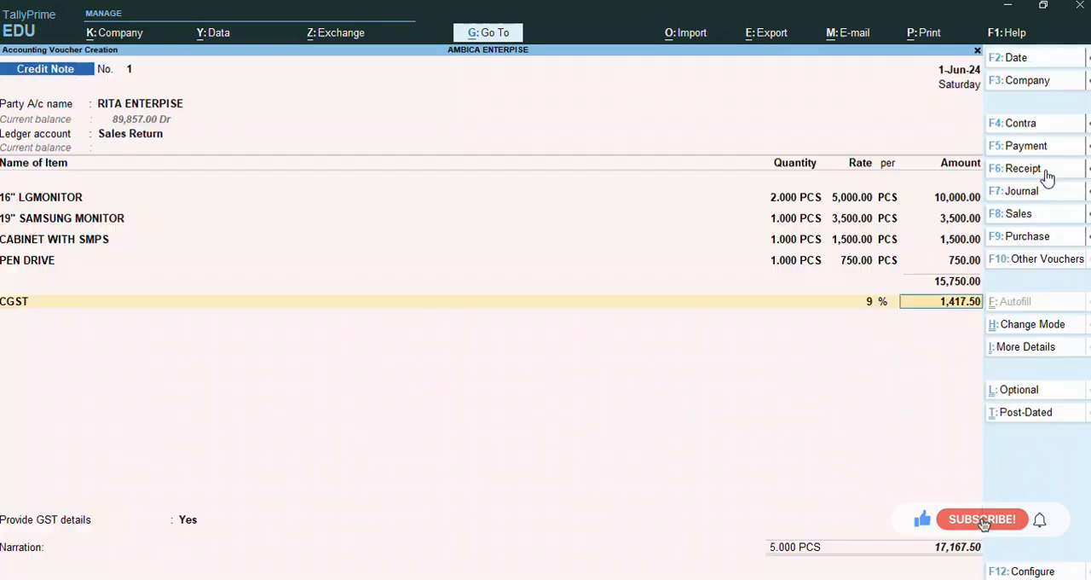
{"action": "key", "text": "Return"}
{"action": "type", "text": "S"}
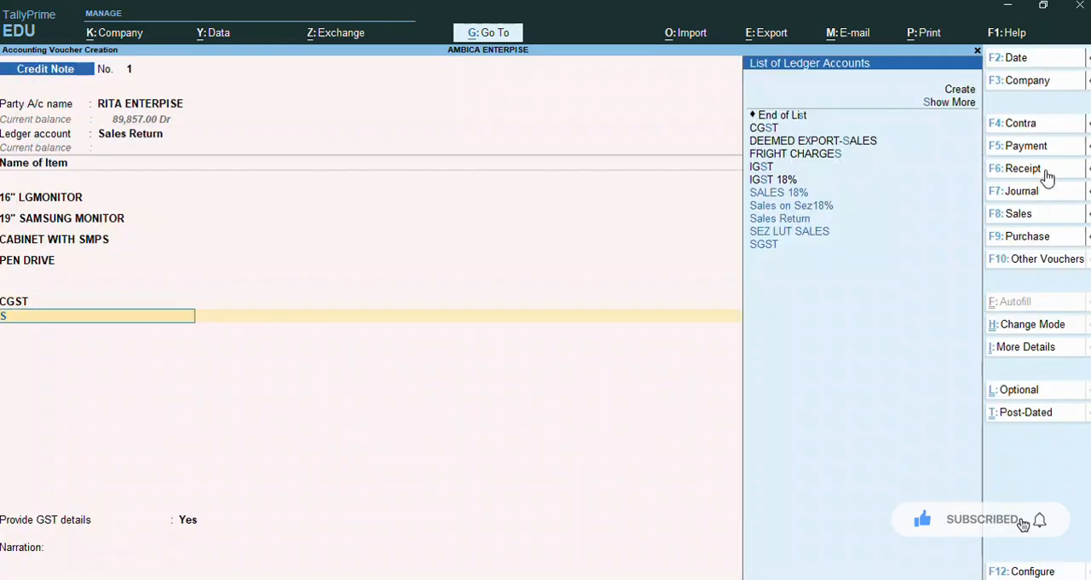
{"action": "type", "text": "G"}
Step: Enter the GST details with reason 01-Sales Return, buyer's debit note no. 458 and date 01.06, and save the credit note
{"action": "key", "text": "Return"}
{"action": "key", "text": "Return"}
{"action": "key", "text": "Return"}
{"action": "key", "text": "Return"}
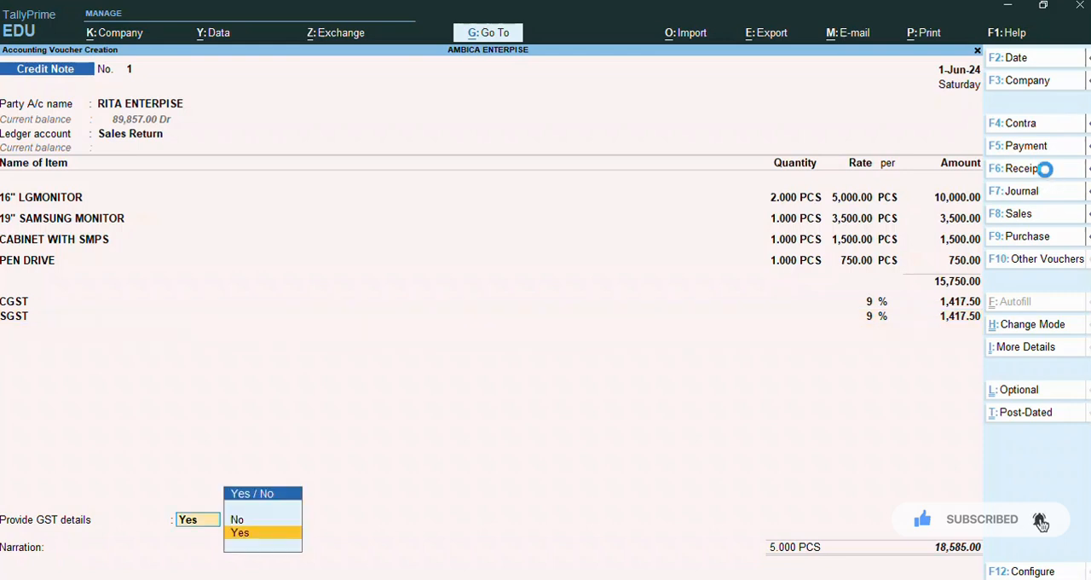
{"action": "key", "text": "Return"}
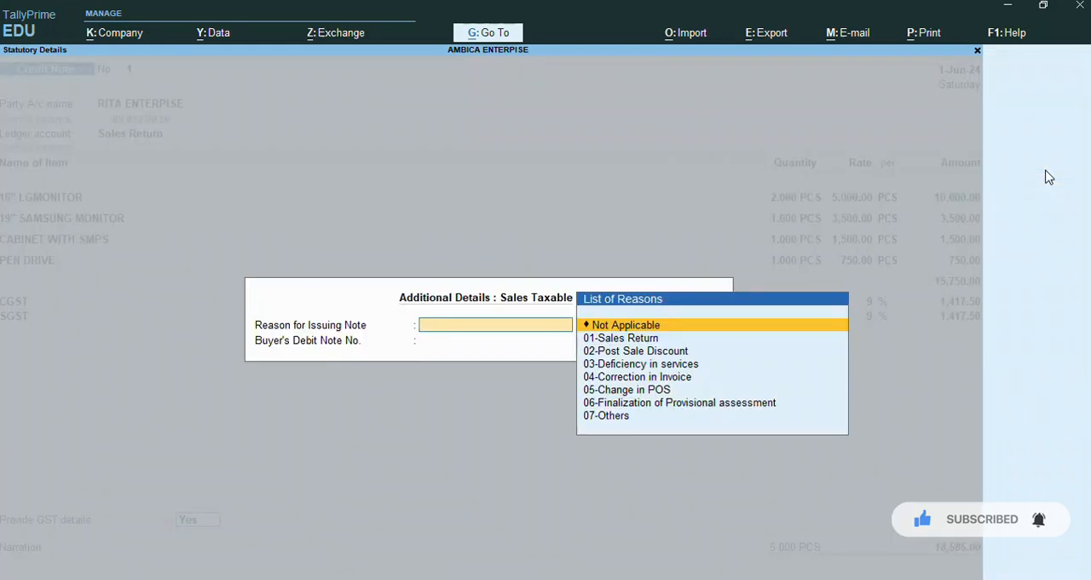
{"action": "key", "text": "Down"}
{"action": "key", "text": "Return"}
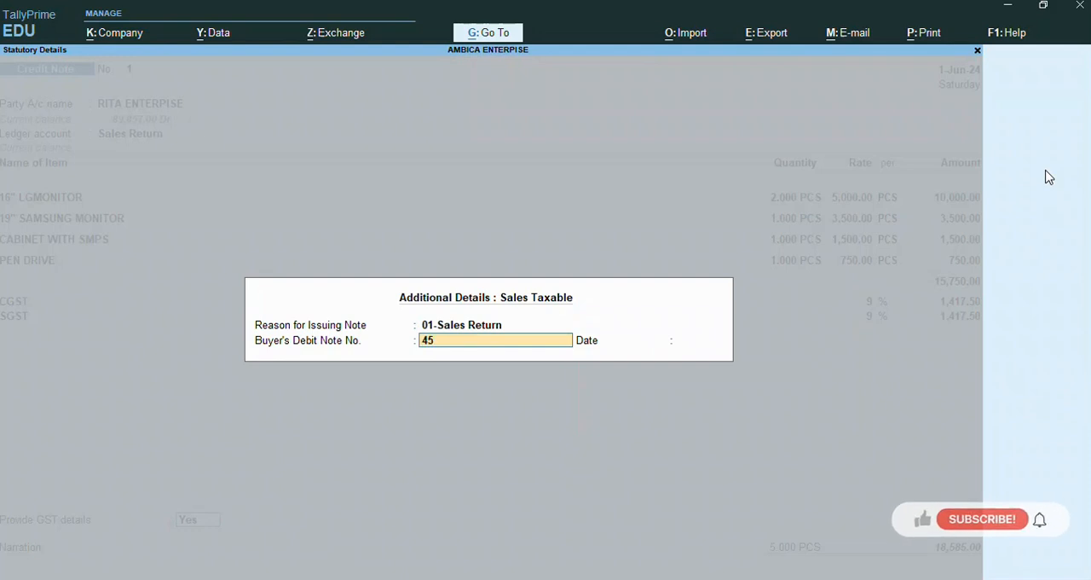
{"action": "key", "text": "Return"}
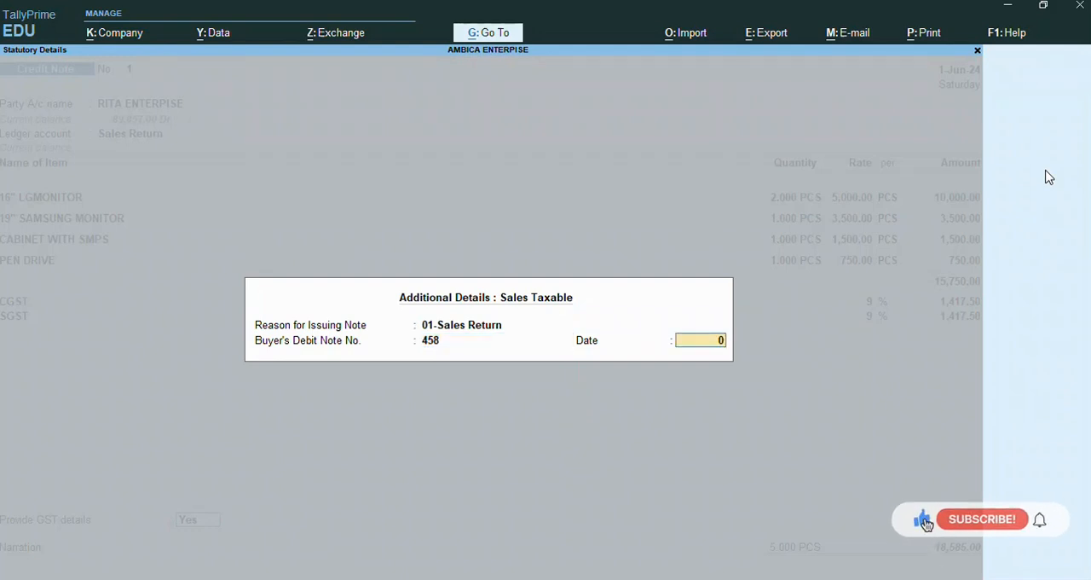
{"action": "type", "text": "01.06"}
{"action": "key", "text": "Return"}
{"action": "key", "text": "Return"}
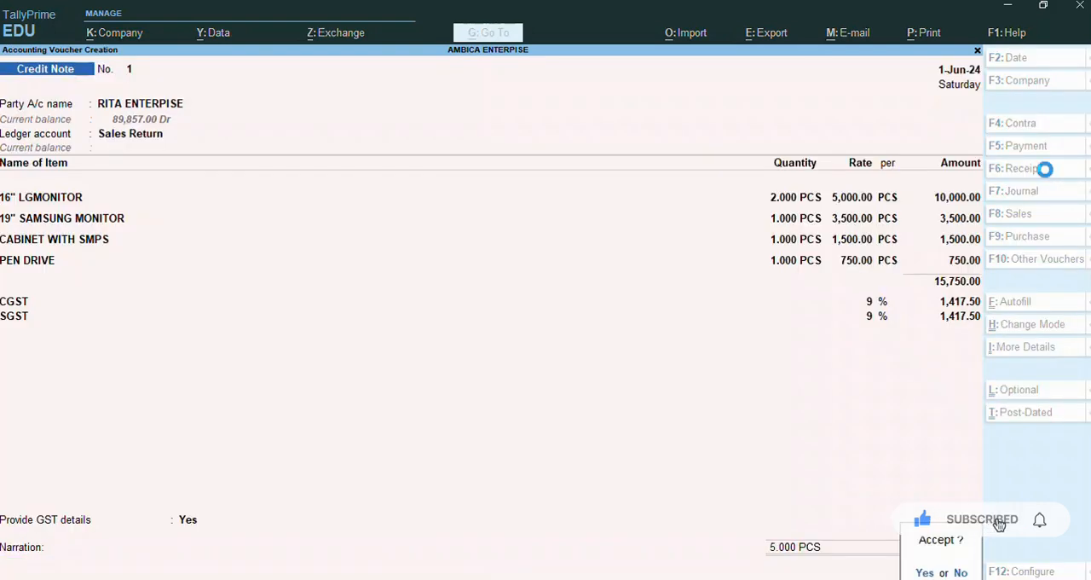
{"action": "key", "text": "Return"}
{"action": "key", "text": "Return"}
Step: Quit the new blank credit note and open the saved RITA ENTERPISE credit note
{"action": "key", "text": "Escape"}
{"action": "key", "text": "Escape"}
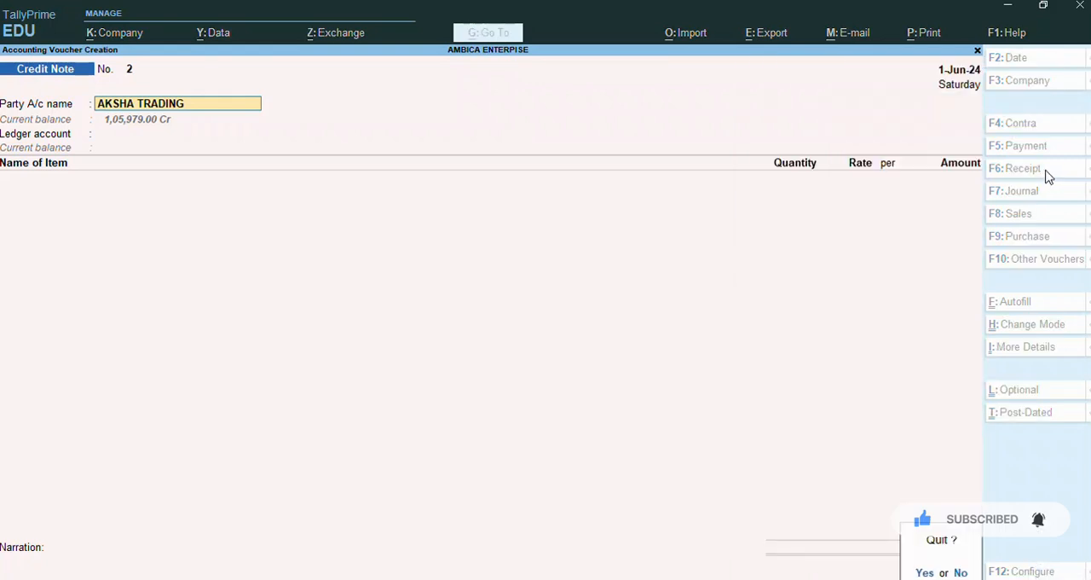
{"action": "key", "text": "y"}
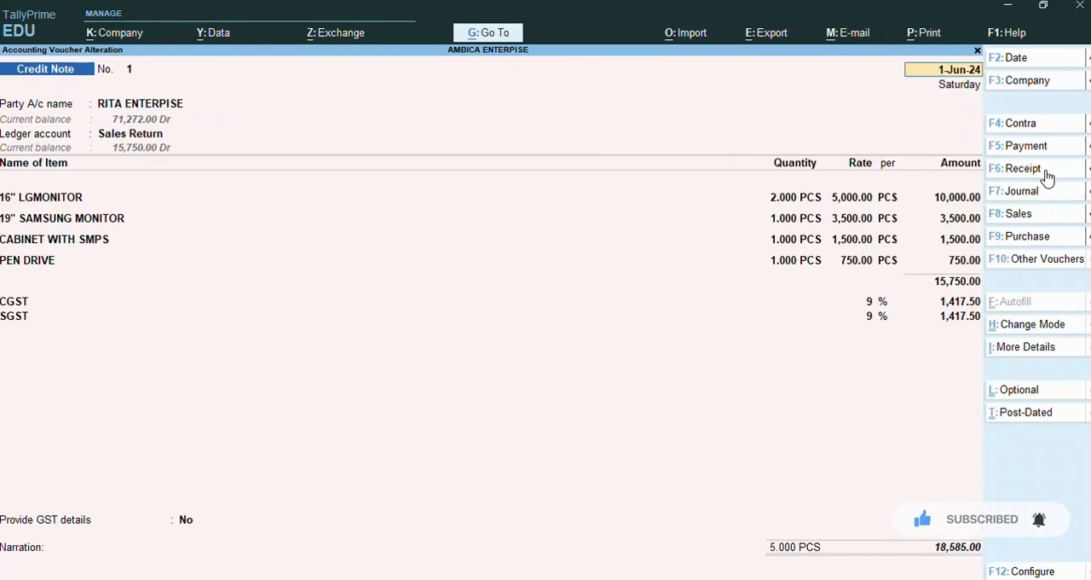
Step: Preview the credit note's printout, zoom in to check the party, item and tax details, and close the preview
{"action": "key", "text": "alt+p"}
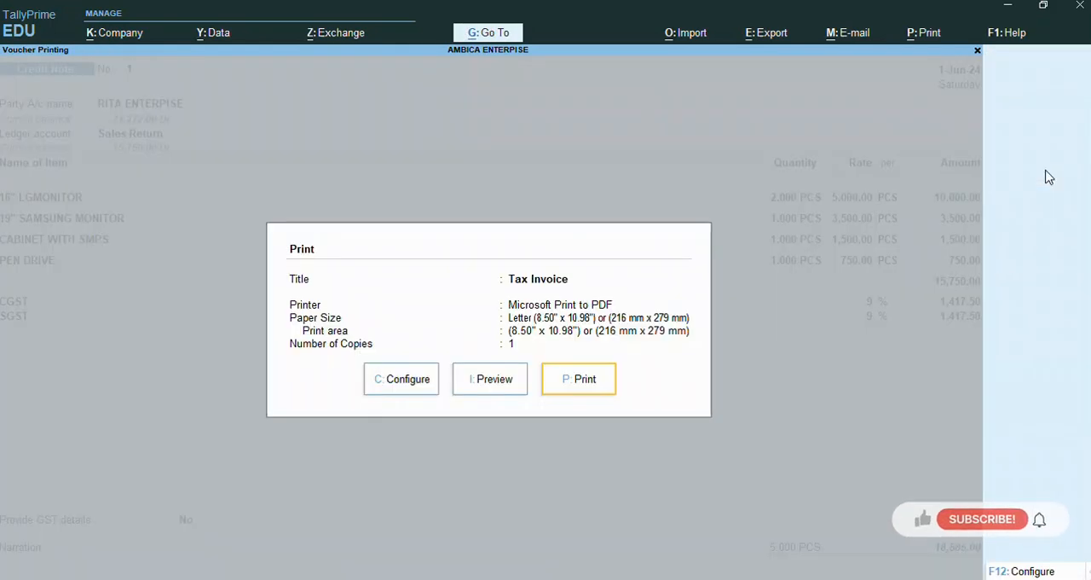
{"action": "key", "text": "i"}
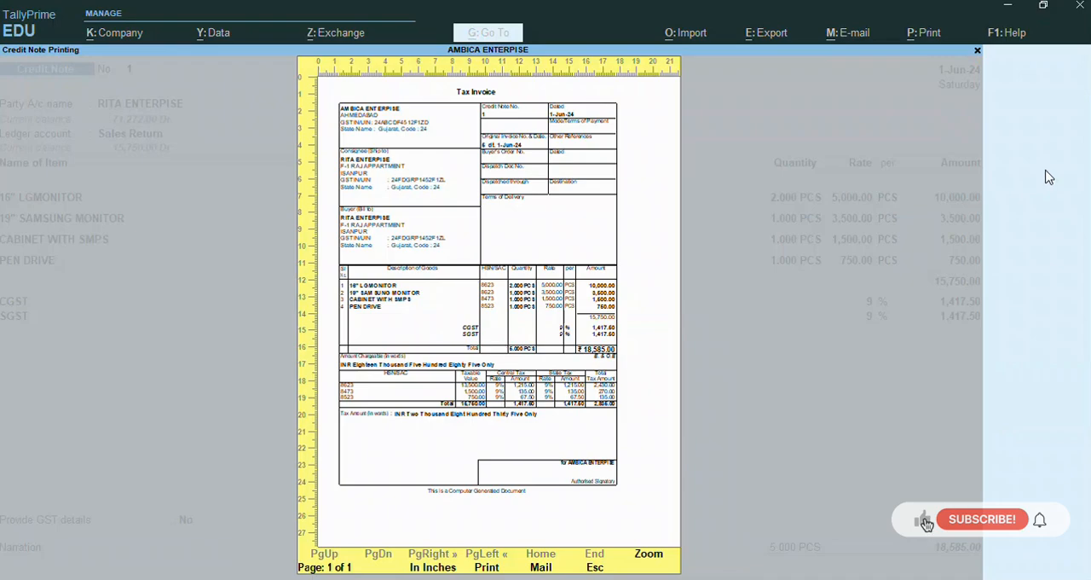
{"action": "key", "text": "z"}
{"action": "mouse_move", "coordinate": [1048, 243]}
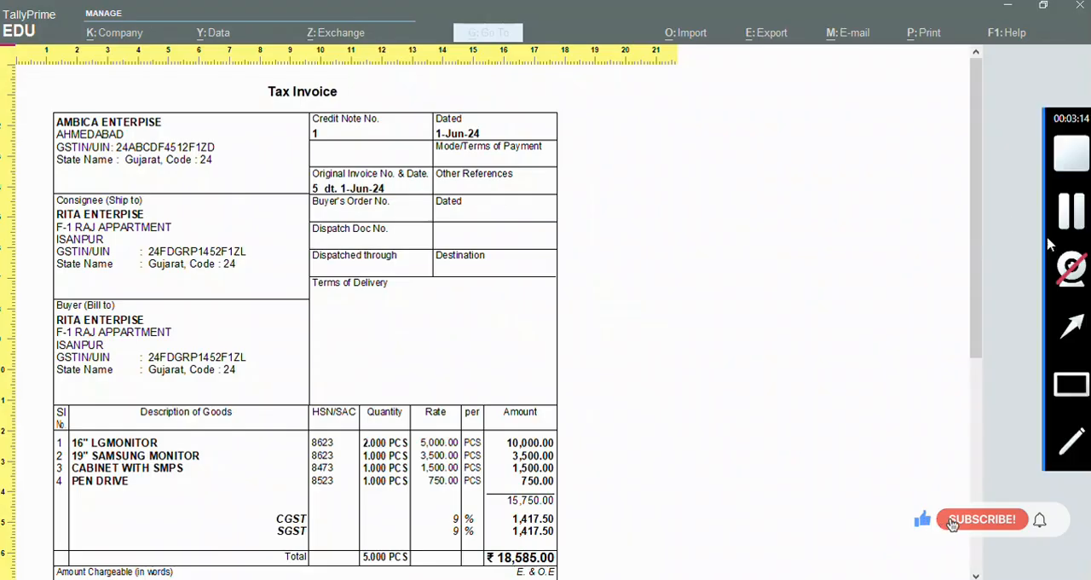
{"action": "left_click_drag", "start_coordinate": [978, 247], "coordinate": [996, 368]}
{"action": "key", "text": "z"}
{"action": "key", "text": "Escape"}
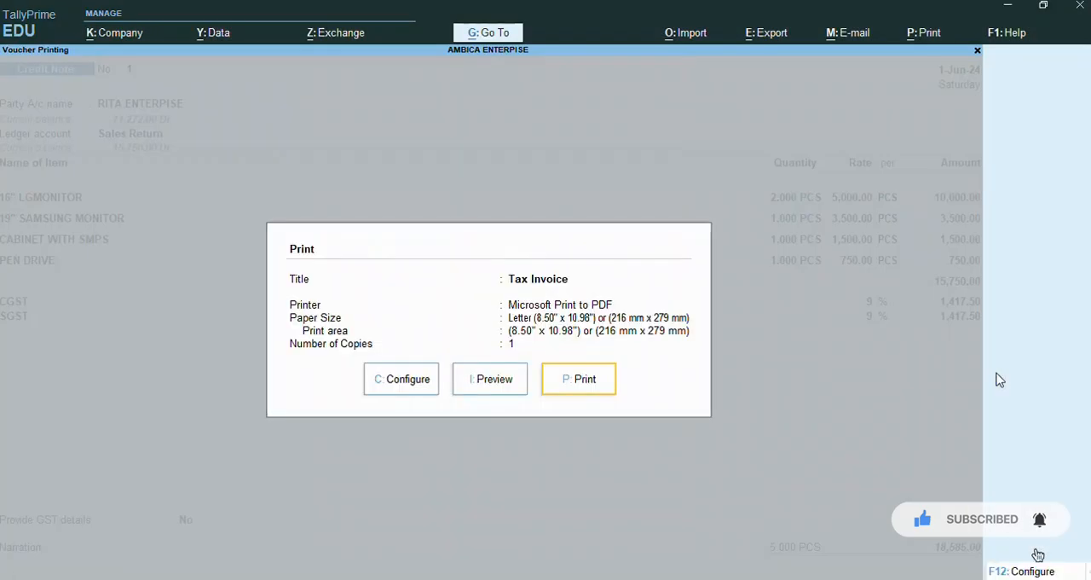
{"action": "key", "text": "Escape"}
Step: Leave the credit note, return to the Gateway of Tally and open Display More Reports
{"action": "key", "text": "Escape"}
{"action": "key", "text": "Escape"}
{"action": "key", "text": "y"}
{"action": "key", "text": "Escape"}
{"action": "key", "text": "n"}
{"action": "key", "text": "d"}
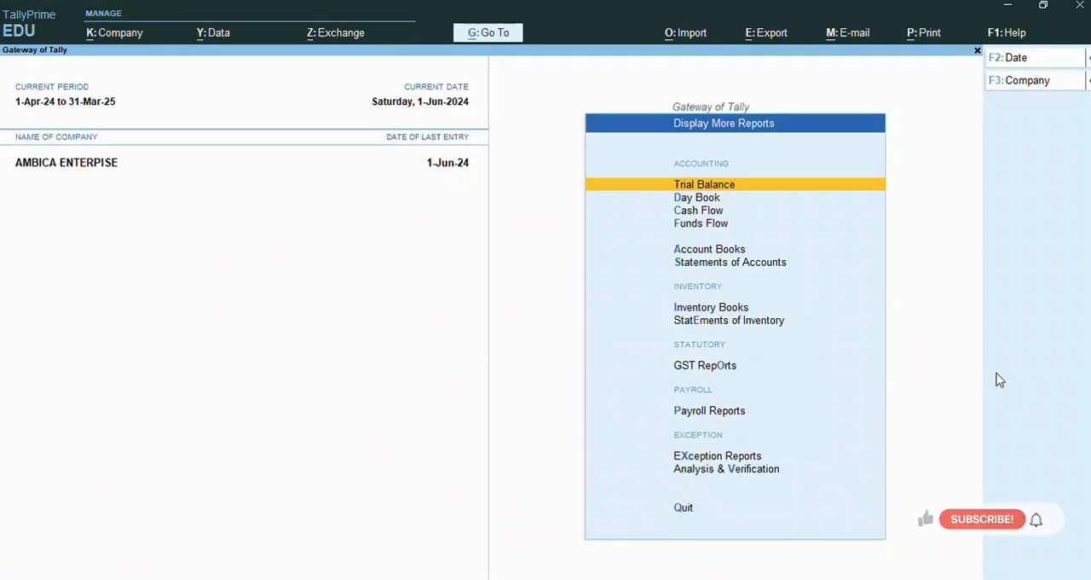
Step: Open the ledger account of RITA ENTERPISE from Account Books
{"action": "key", "text": "Down"}
{"action": "key", "text": "Down"}
{"action": "key", "text": "Down"}
{"action": "key", "text": "Down"}
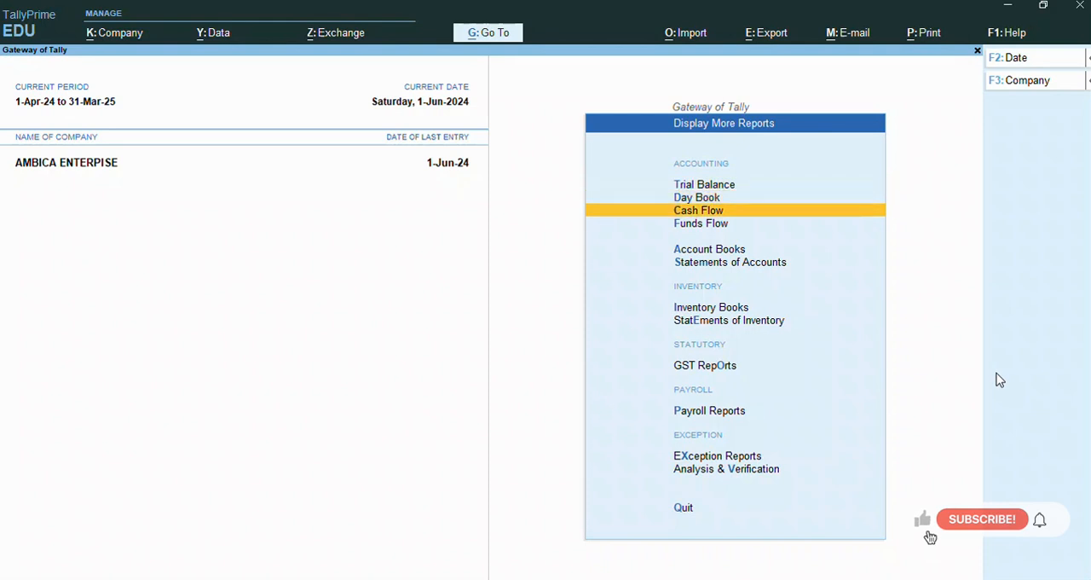
{"action": "key", "text": "Return"}
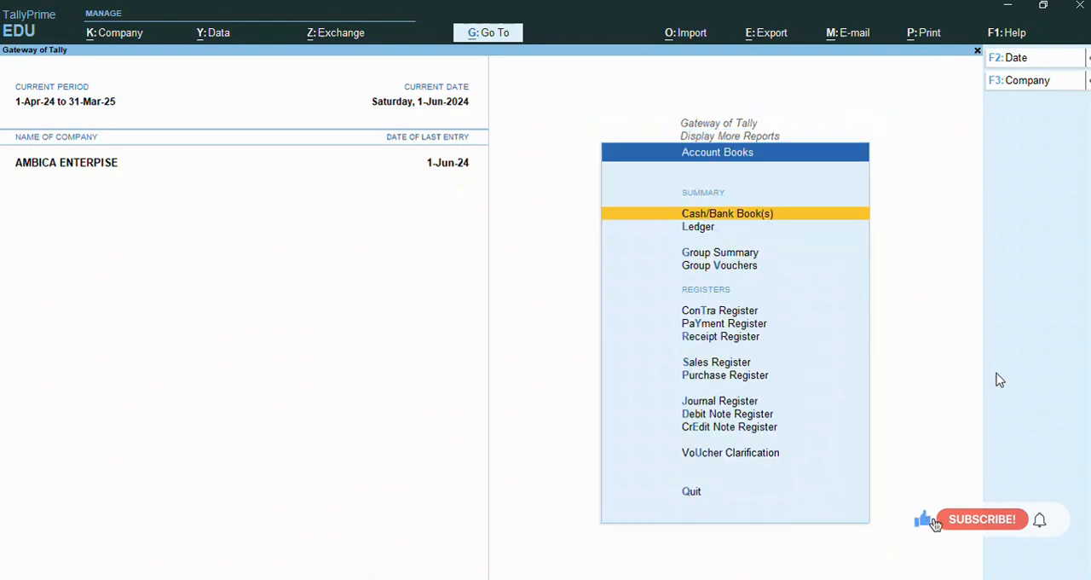
{"action": "type", "text": "l"}
{"action": "type", "text": "R"}
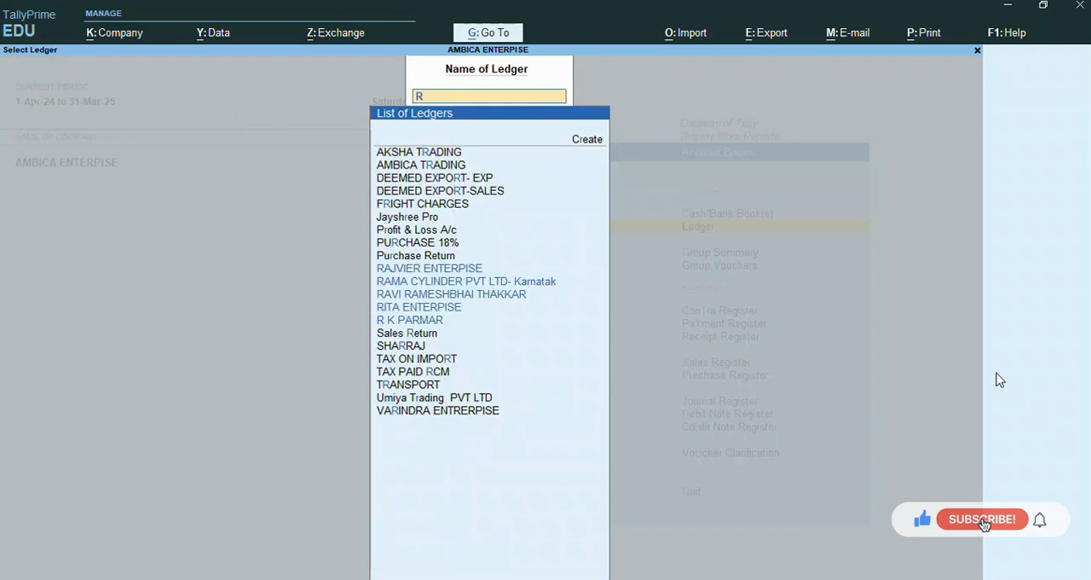
{"action": "type", "text": "it"}
{"action": "key", "text": "Return"}
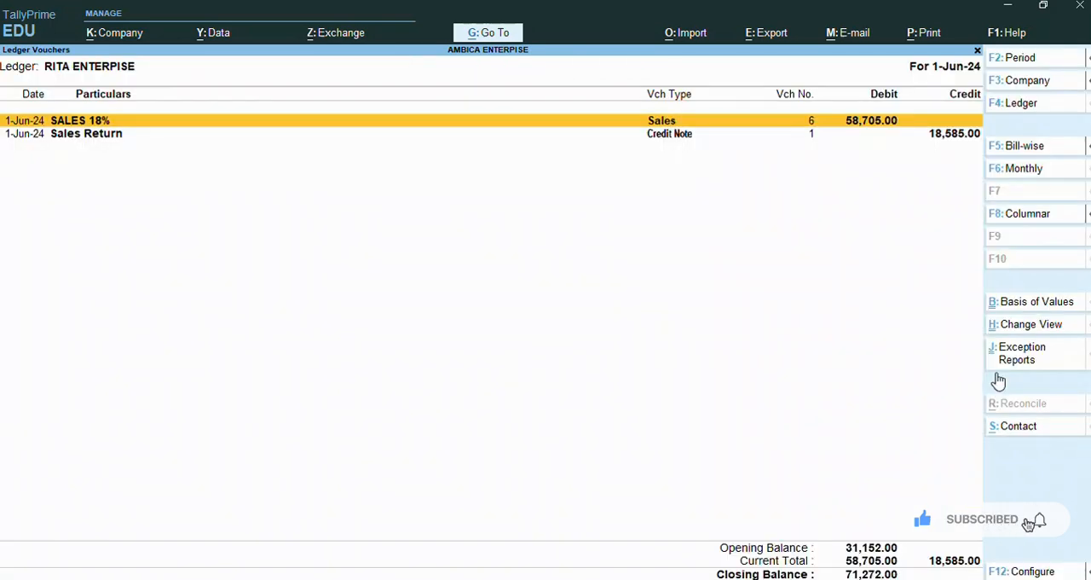
Step: Set the period of the RITA ENTERPISE ledger report to 1-Apr-24 through 1-Jul-24
{"action": "key", "text": "F2"}
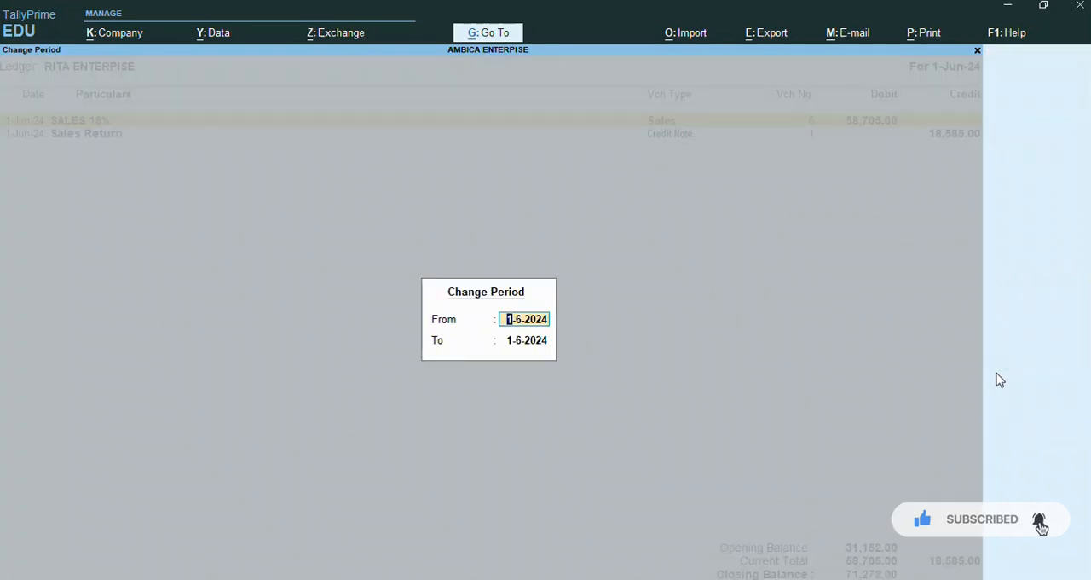
{"action": "type", "text": "01.04.2024"}
{"action": "key", "text": "Return"}
{"action": "key", "text": "Return"}
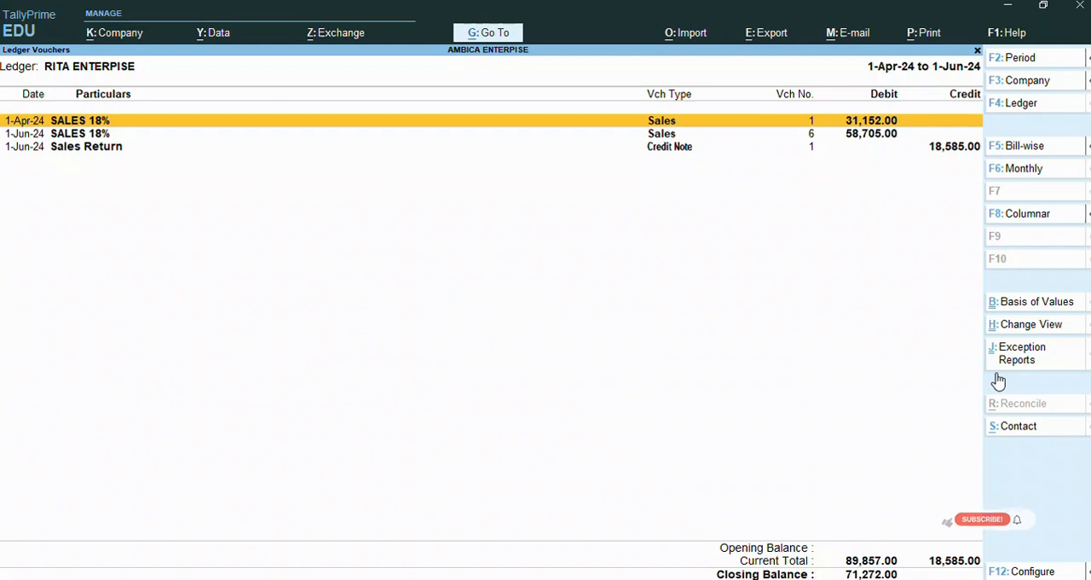
{"action": "key", "text": "alt+F2"}
{"action": "key", "text": "Return"}
{"action": "type", "text": "01.07"}
{"action": "key", "text": "Return"}
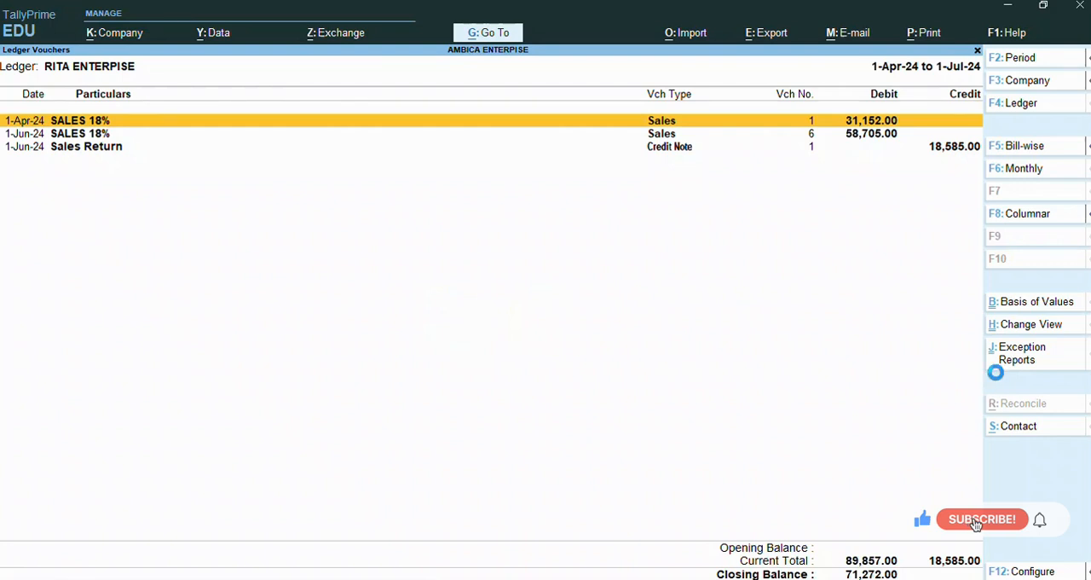
{"action": "key", "text": "Return"}
{"action": "key", "text": "Escape"}
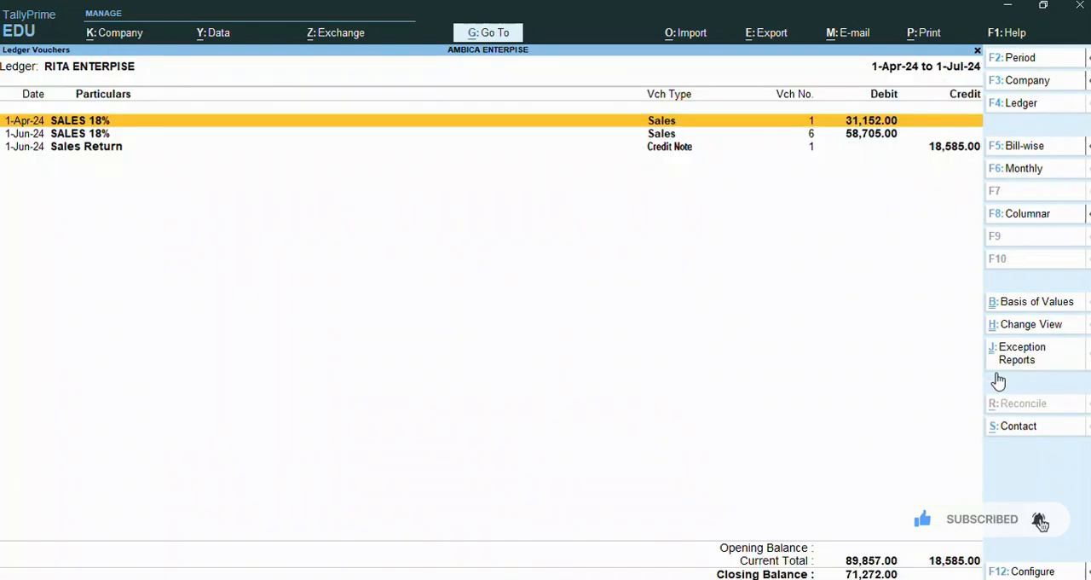
{"action": "mouse_move", "coordinate": [1086, 341]}
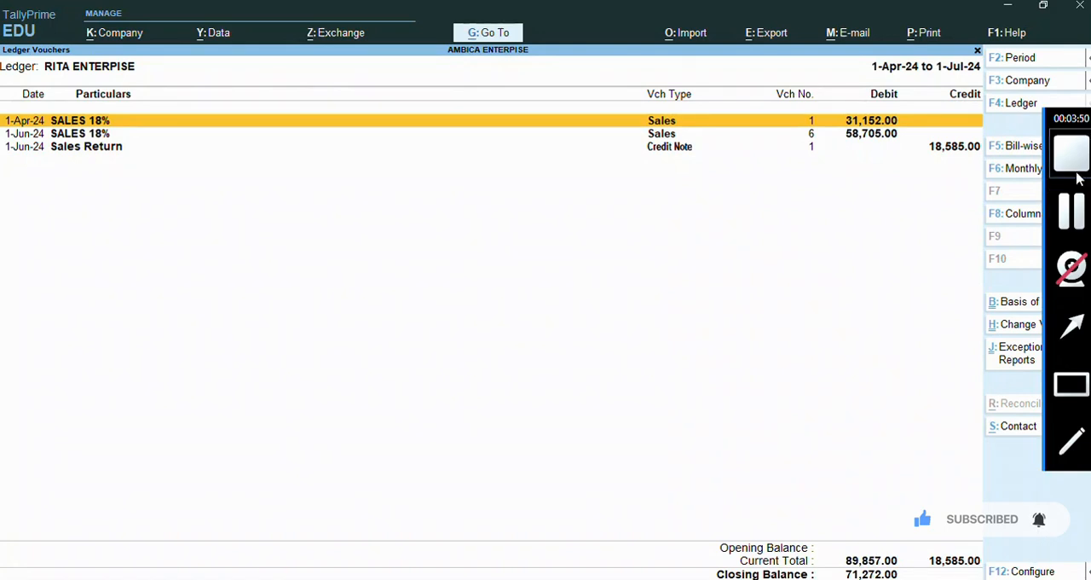
{"action": "left_click", "coordinate": [1081, 377]}
{"action": "mouse_move", "coordinate": [815, 534]}
{"action": "left_mouse_down"}
{"action": "mouse_move", "coordinate": [828, 567]}
{"action": "mouse_move", "coordinate": [907, 571]}
{"action": "left_mouse_up"}
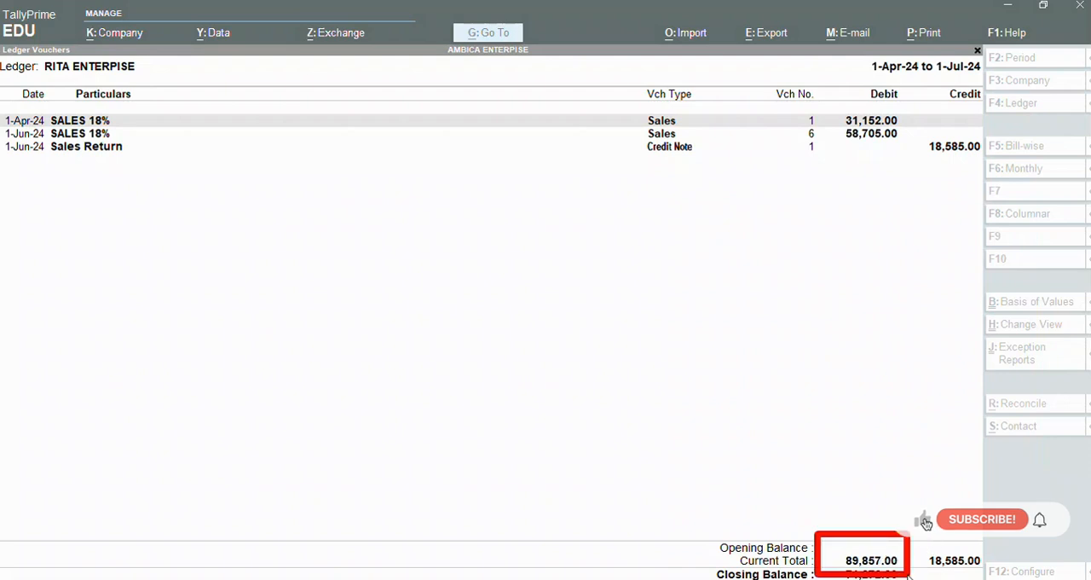
{"action": "left_click", "coordinate": [923, 553]}
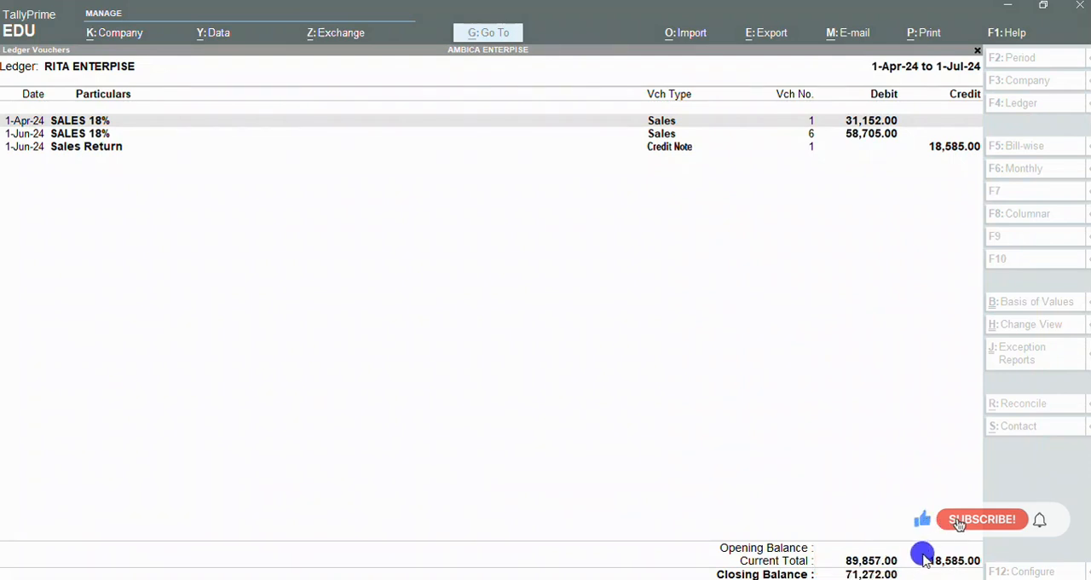
{"action": "left_click", "coordinate": [1077, 395]}
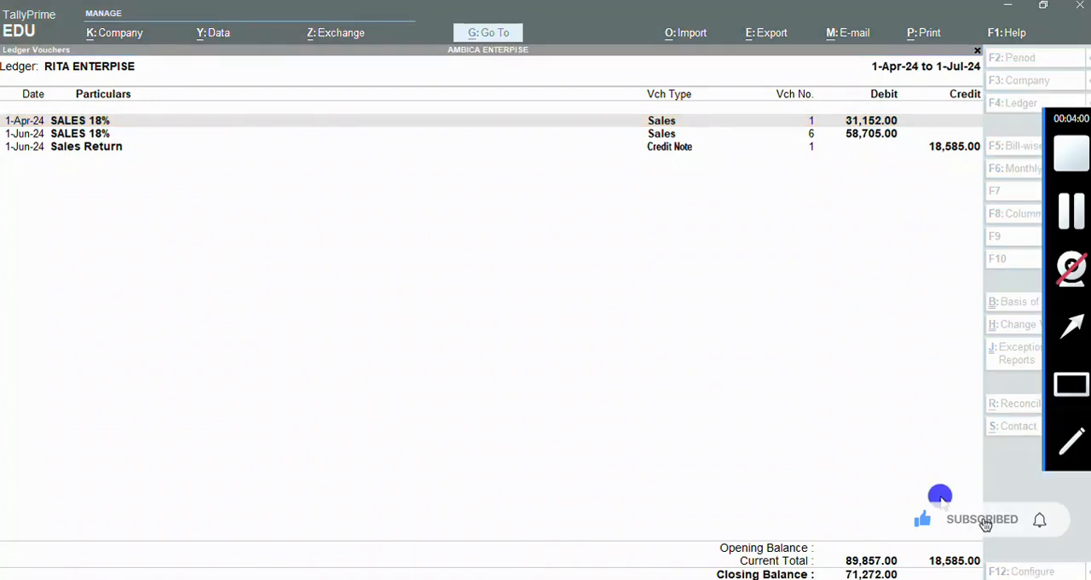
{"action": "left_click_drag", "start_coordinate": [906, 546], "coordinate": [1001, 579]}
{"action": "left_click", "coordinate": [1078, 397]}
{"action": "mouse_move", "coordinate": [832, 556]}
{"action": "left_mouse_down"}
{"action": "mouse_move", "coordinate": [866, 577]}
{"action": "mouse_move", "coordinate": [929, 578]}
{"action": "left_mouse_up"}
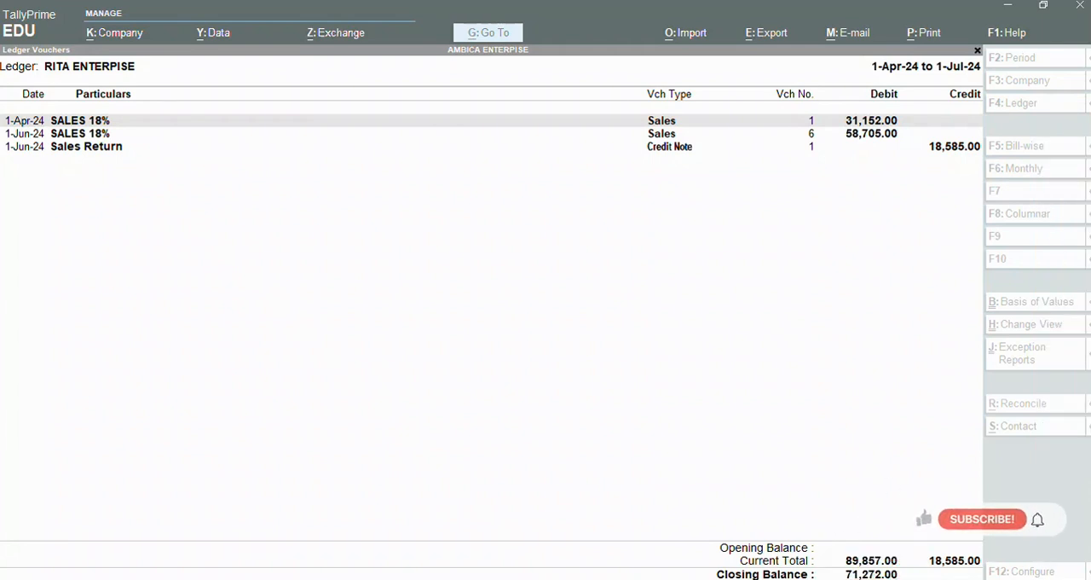